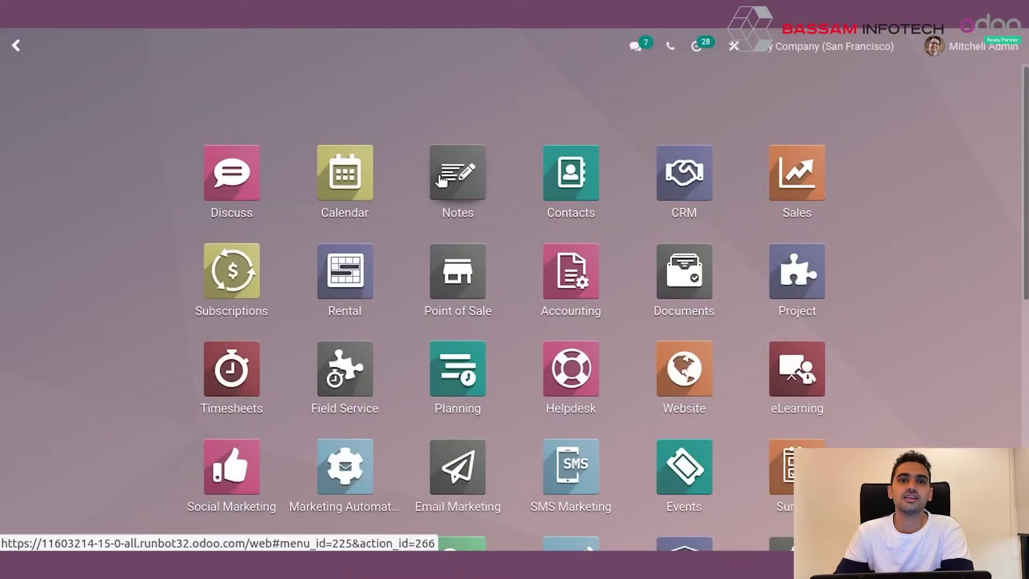
- Open control point QCP00013 (QC1, Pass - Fail) from the Quality app's Control Points list
{"action": "type", "text": "qual"}
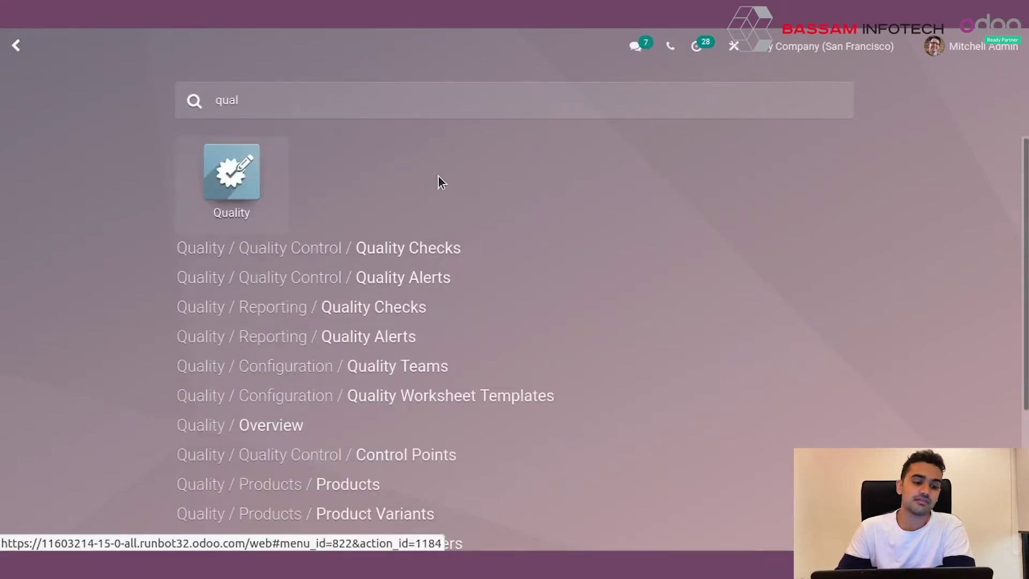
{"action": "key", "text": "Return"}
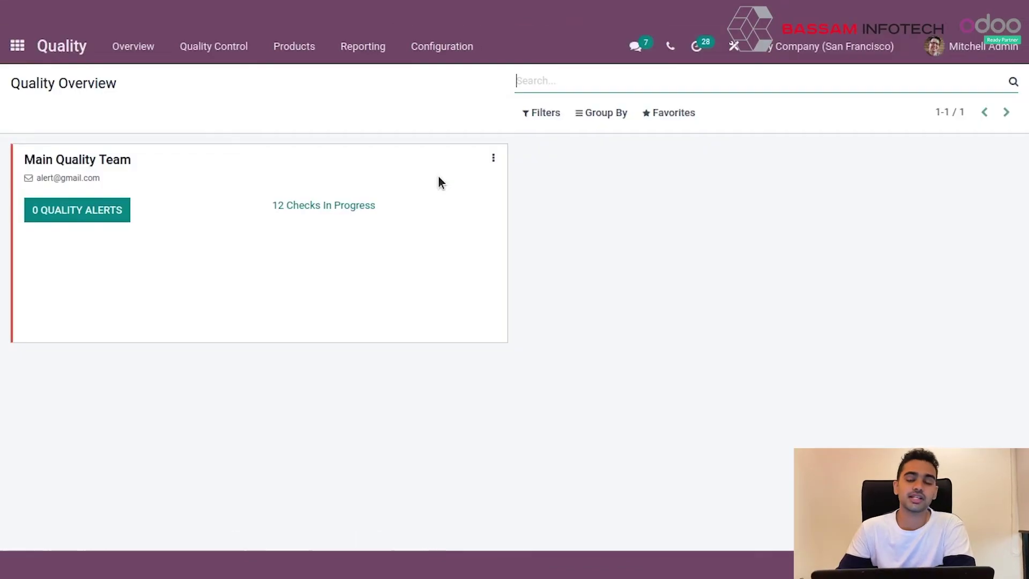
{"action": "left_click", "coordinate": [224, 55]}
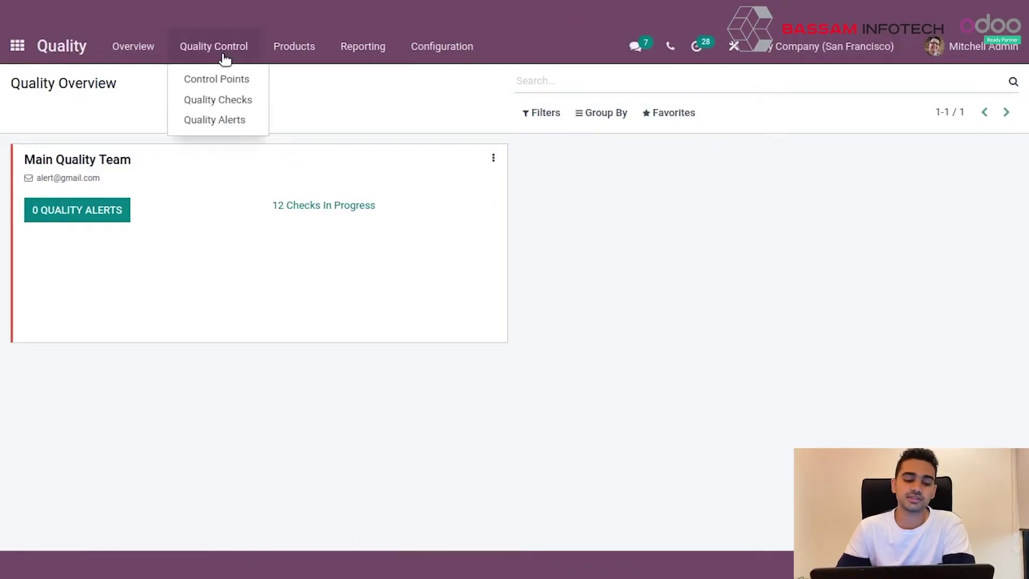
{"action": "left_click", "coordinate": [295, 98]}
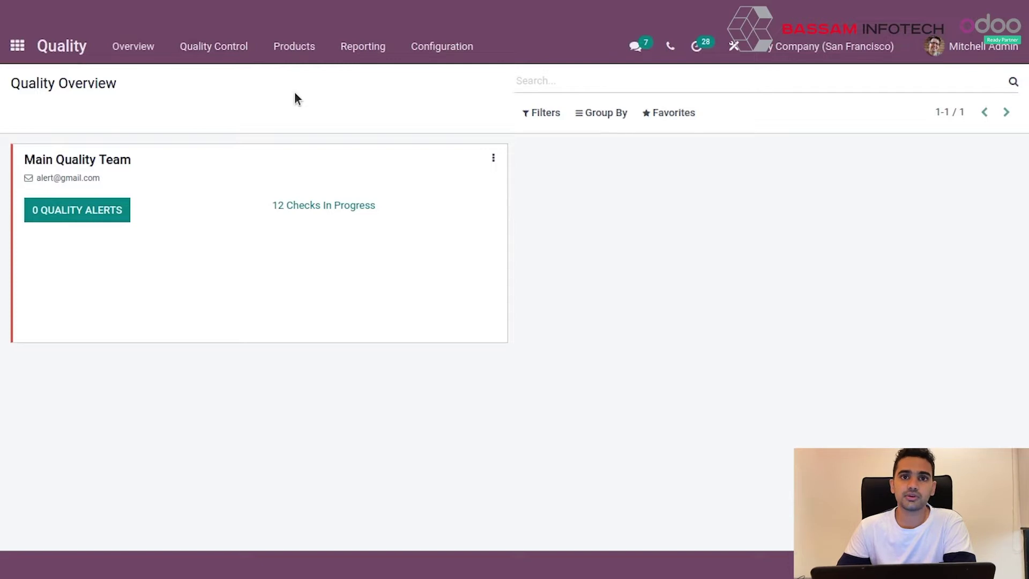
{"action": "left_click", "coordinate": [239, 48]}
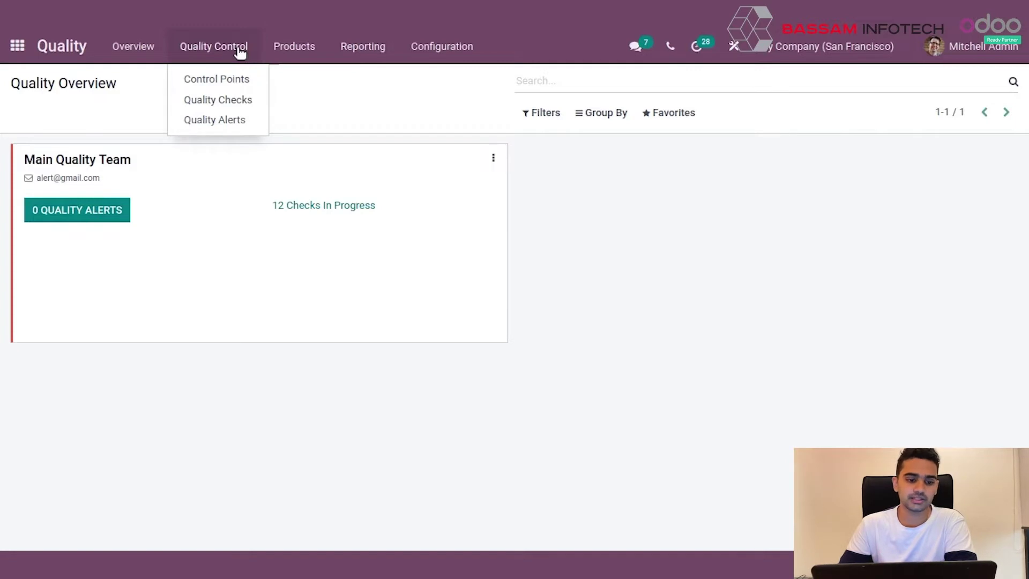
{"action": "left_click", "coordinate": [260, 81]}
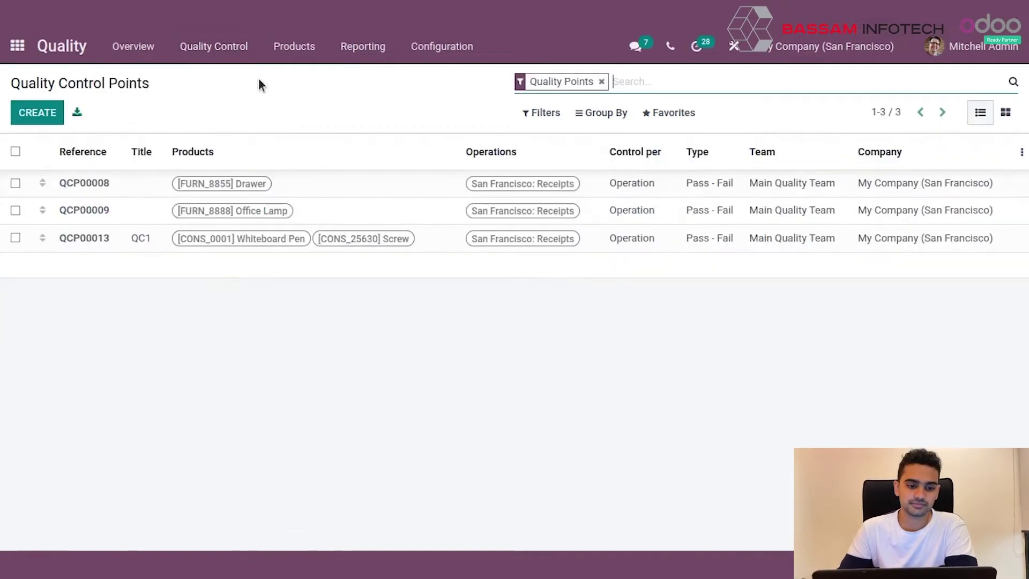
{"action": "left_click", "coordinate": [118, 244]}
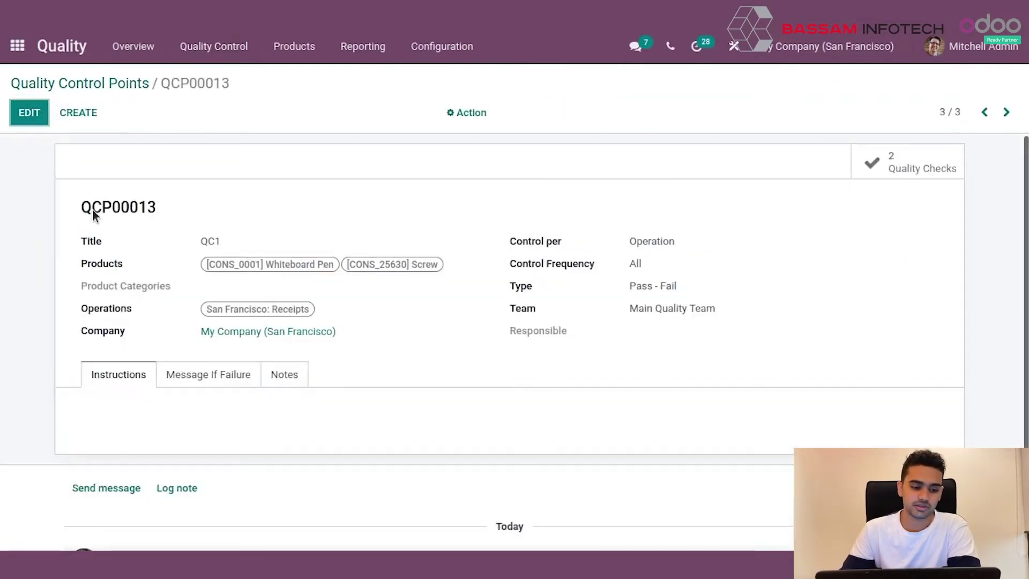
{"action": "left_click", "coordinate": [29, 113]}
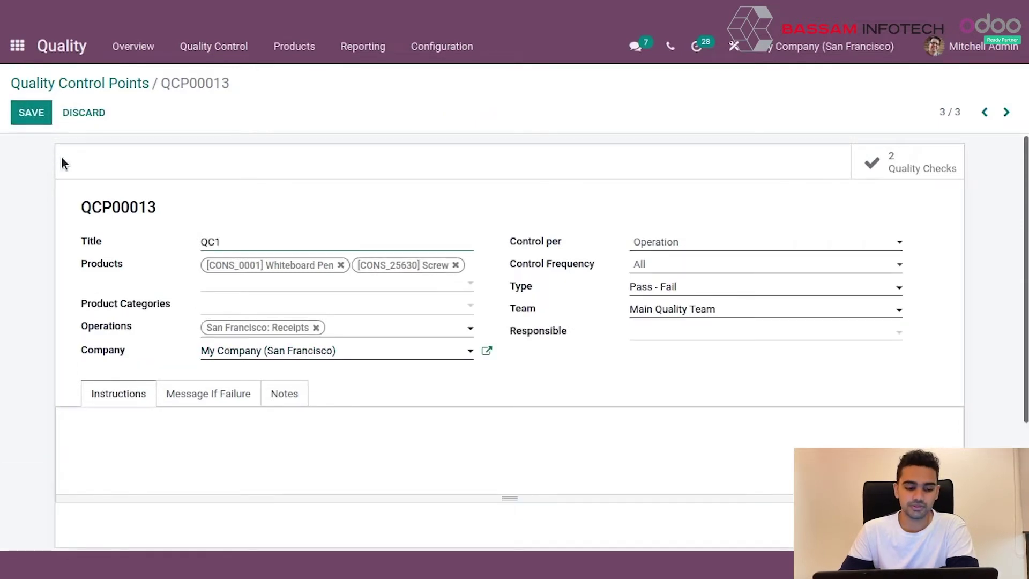
{"action": "double_click", "coordinate": [292, 238]}
{"action": "left_click", "coordinate": [323, 246]}
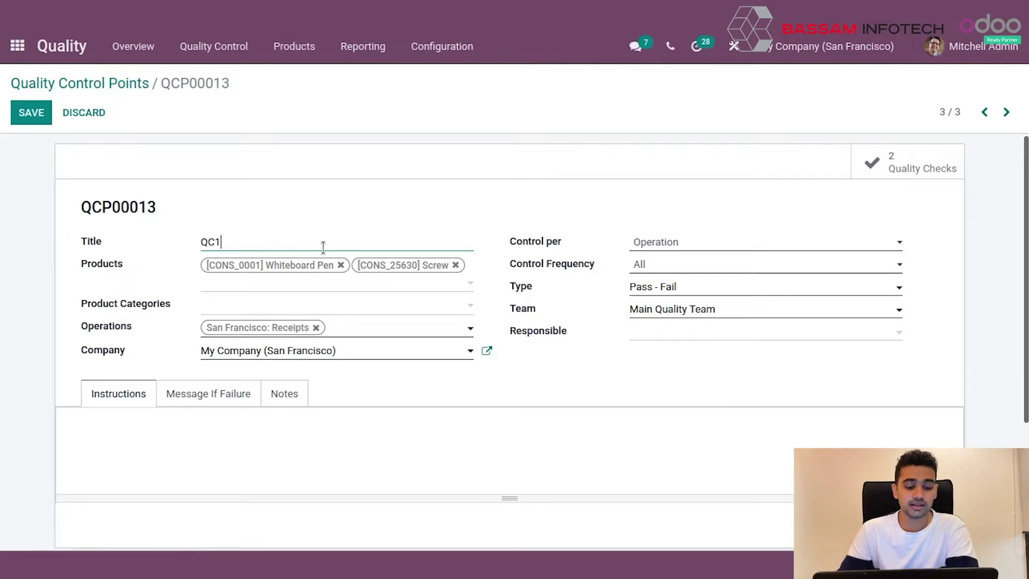
{"action": "left_click", "coordinate": [398, 288]}
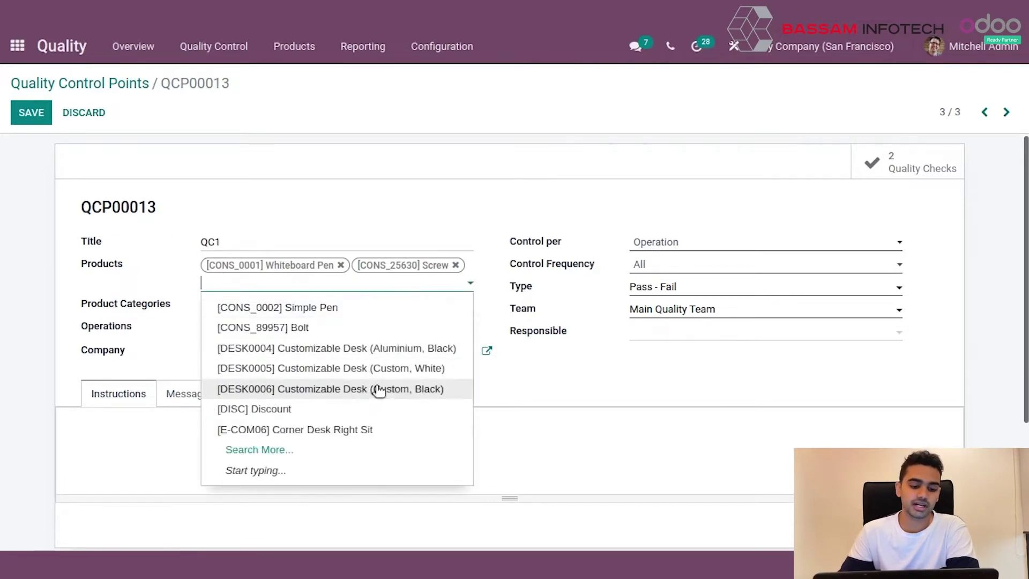
{"action": "left_click", "coordinate": [375, 153]}
{"action": "left_click", "coordinate": [371, 307]}
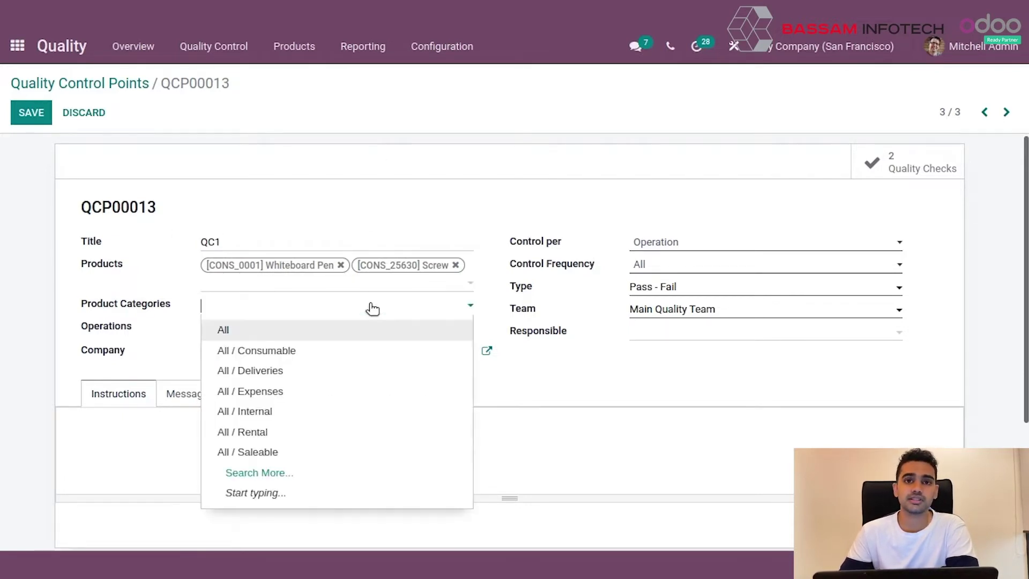
{"action": "left_click", "coordinate": [401, 210]}
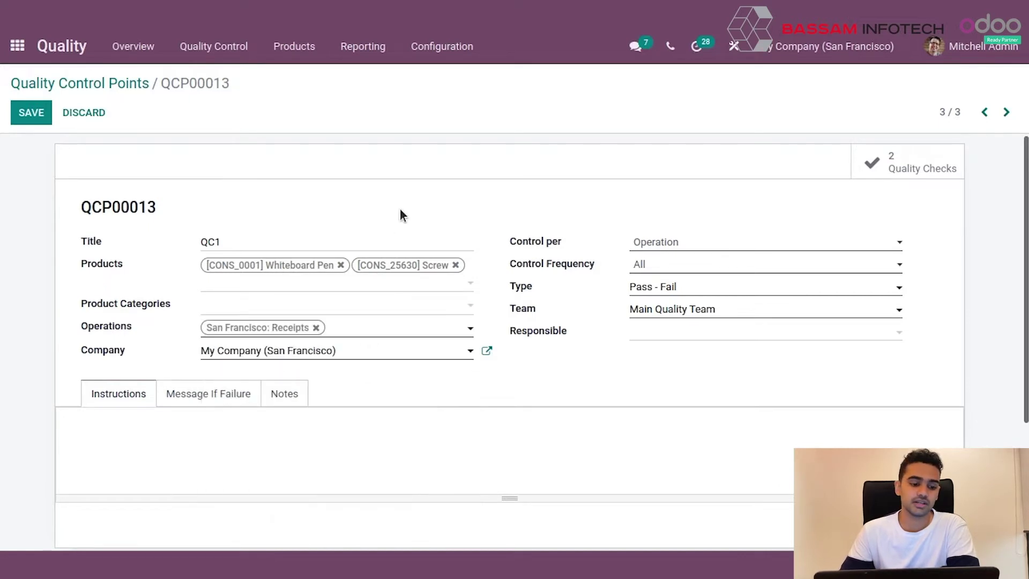
{"action": "left_click", "coordinate": [379, 288]}
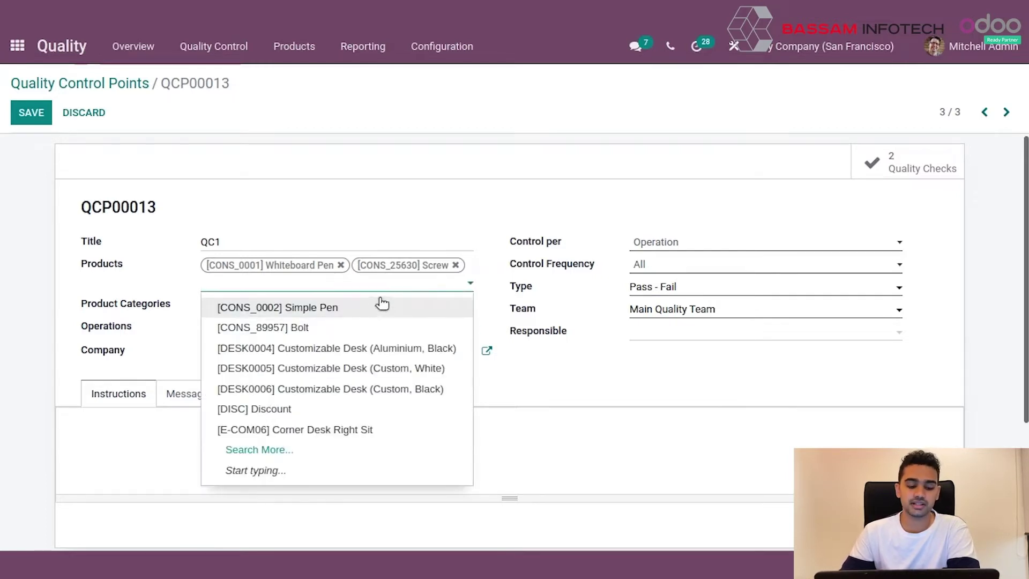
{"action": "left_click", "coordinate": [385, 287]}
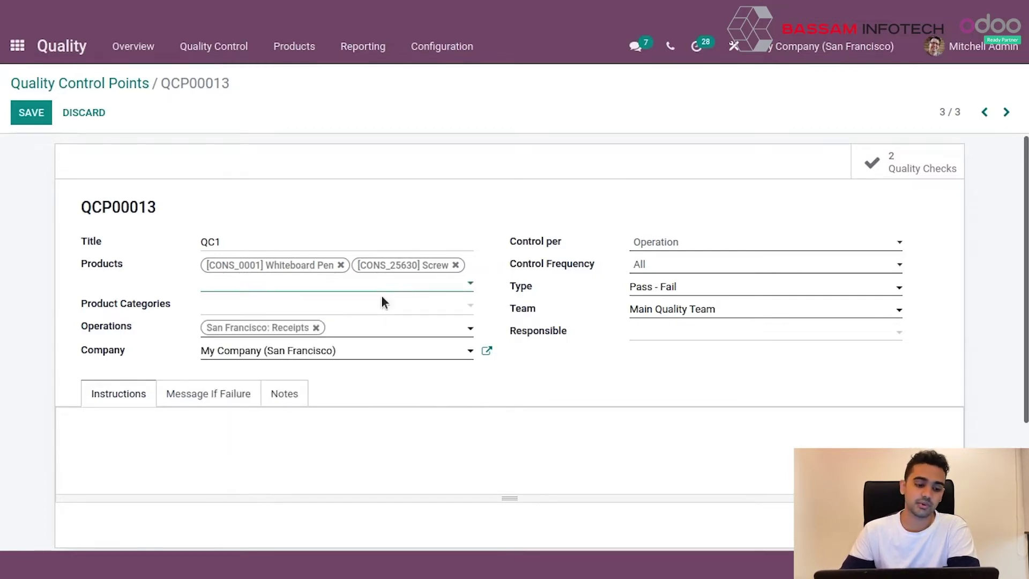
{"action": "left_click", "coordinate": [385, 314]}
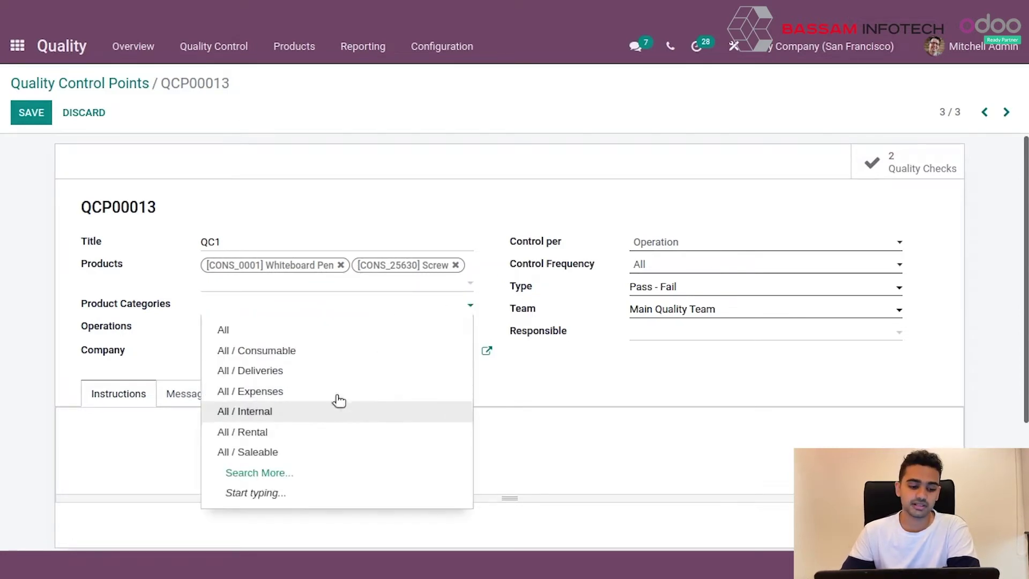
{"action": "left_click", "coordinate": [358, 309]}
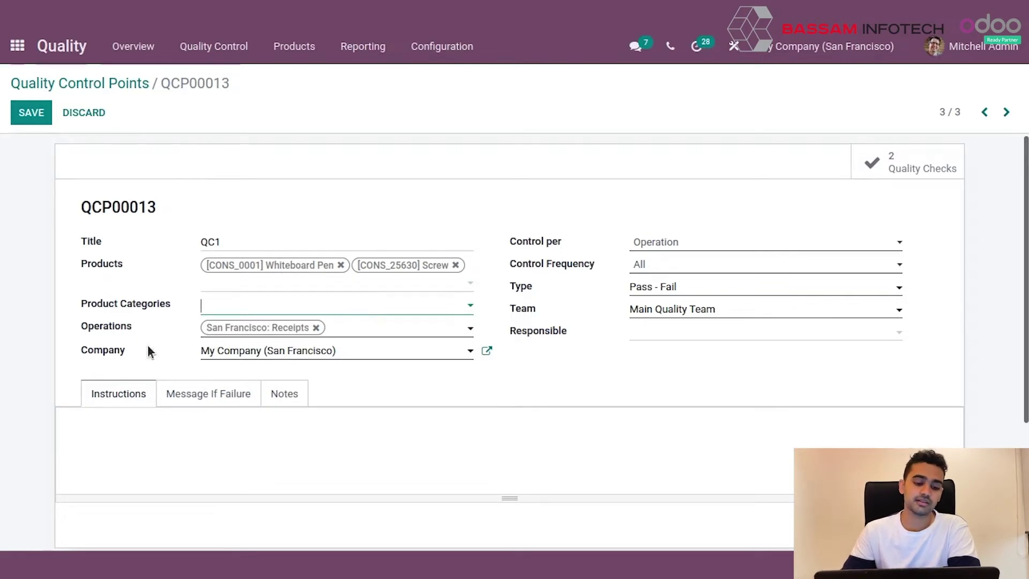
{"action": "left_click", "coordinate": [91, 326]}
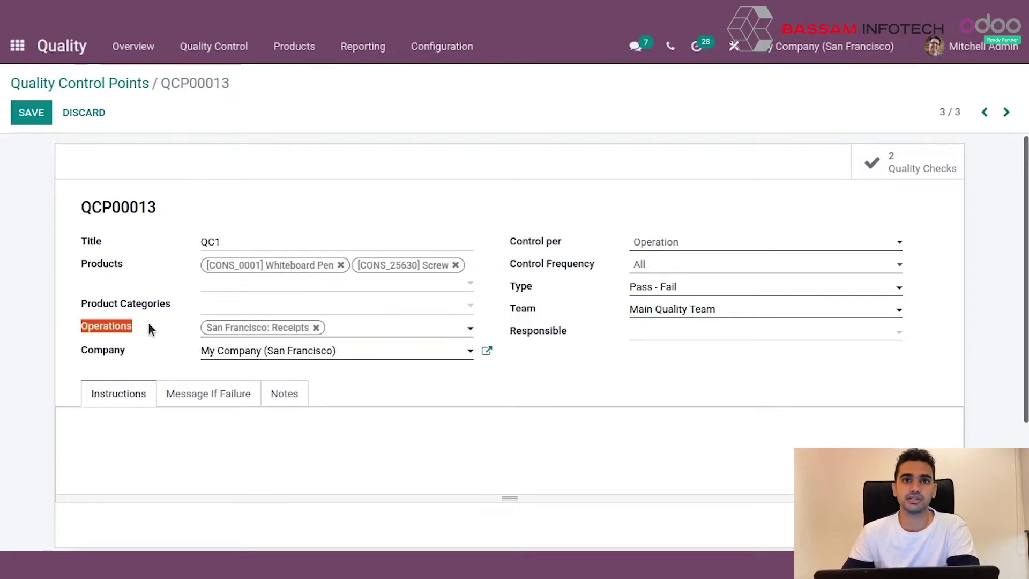
{"action": "left_click", "coordinate": [396, 327]}
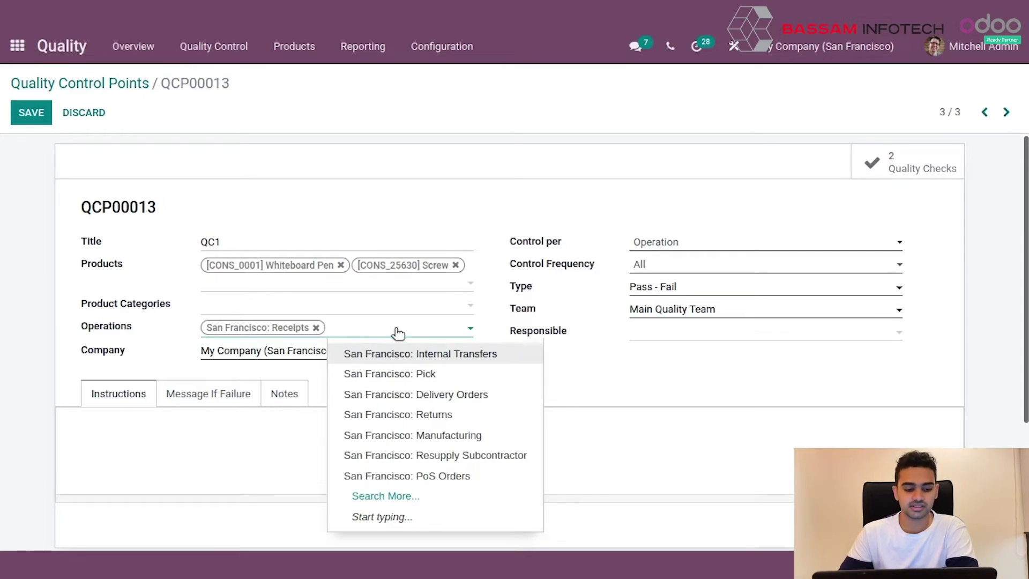
{"action": "left_click", "coordinate": [256, 334]}
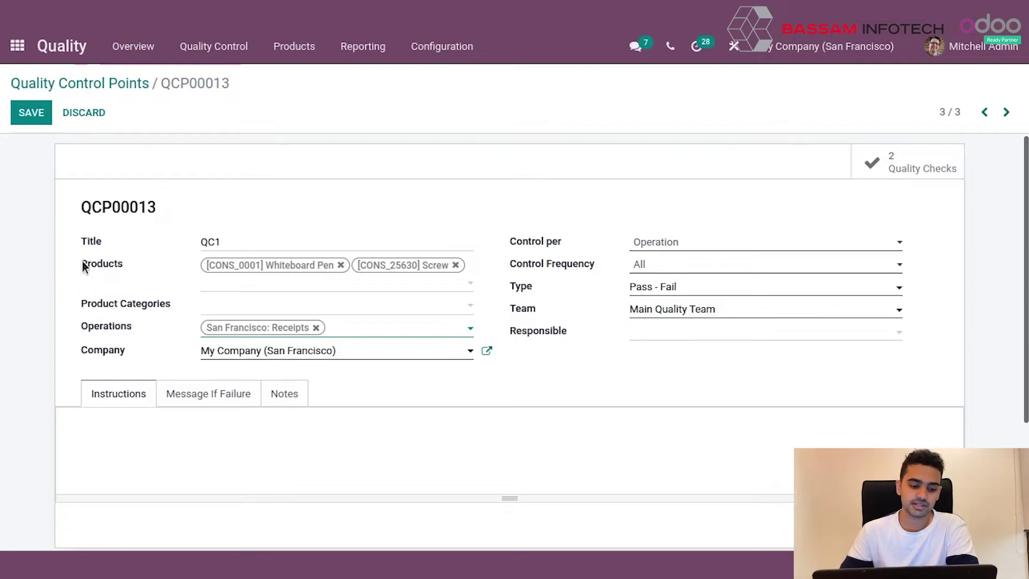
{"action": "left_click", "coordinate": [26, 113]}
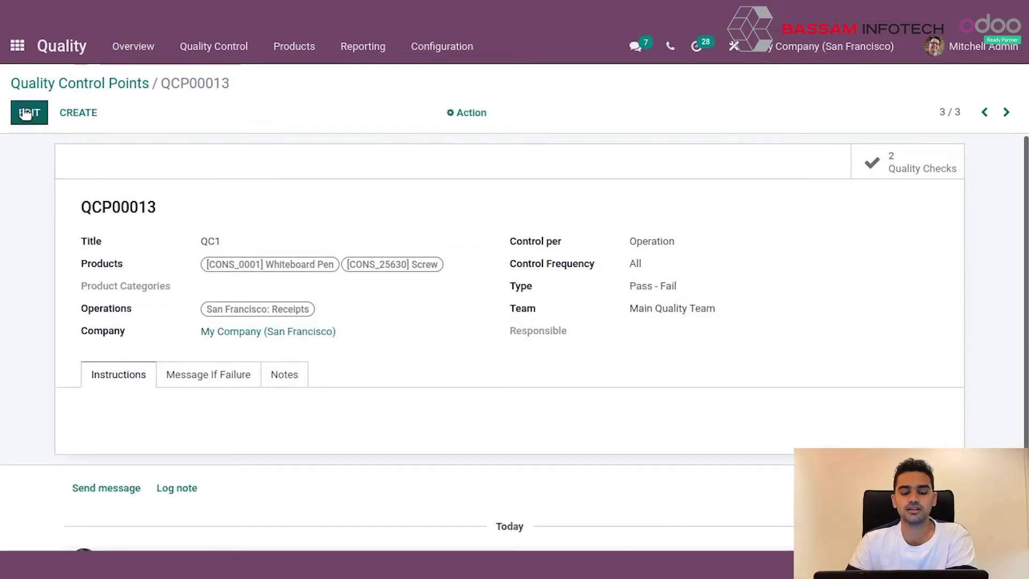
- Save QCP00013 with Pass - Fail as its check type, then return to the apps home screen
{"action": "left_click", "coordinate": [25, 112]}
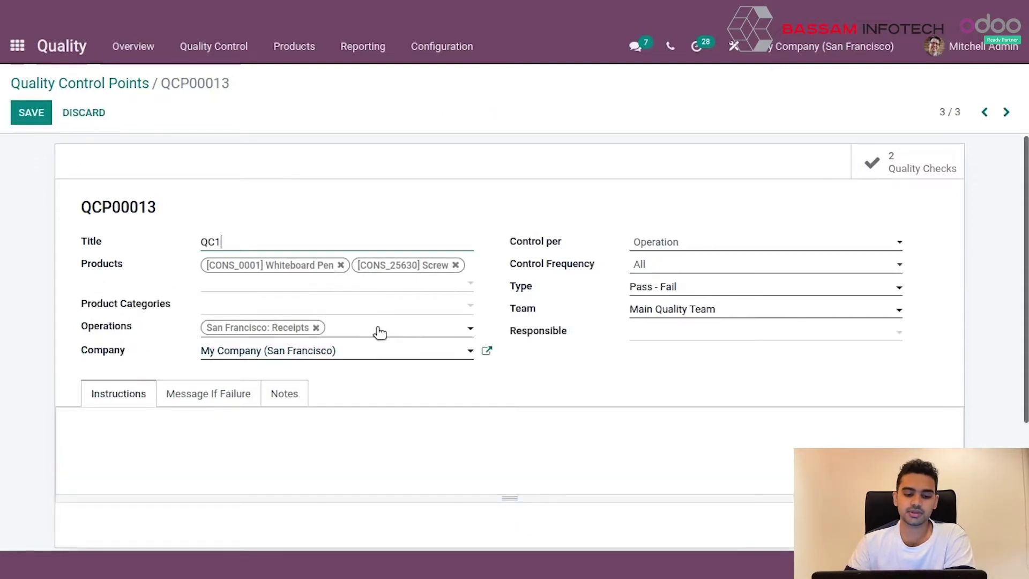
{"action": "left_click", "coordinate": [668, 290]}
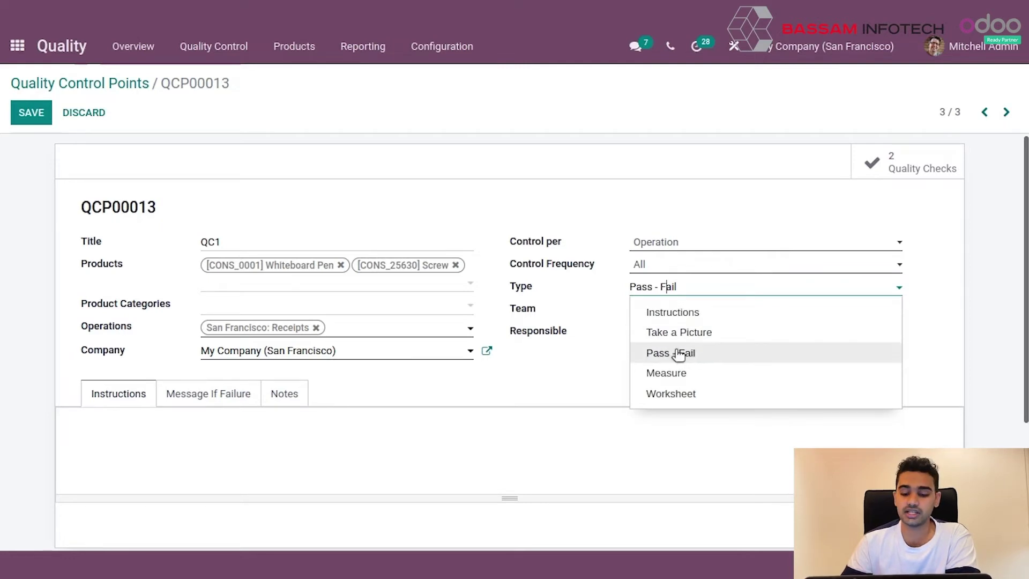
{"action": "left_click", "coordinate": [572, 351]}
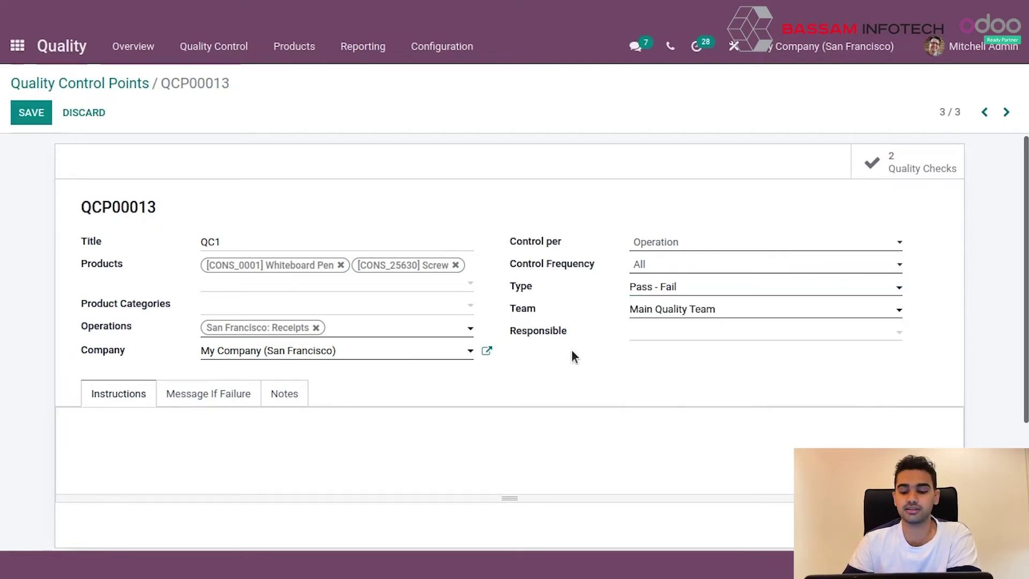
{"action": "left_click", "coordinate": [23, 117]}
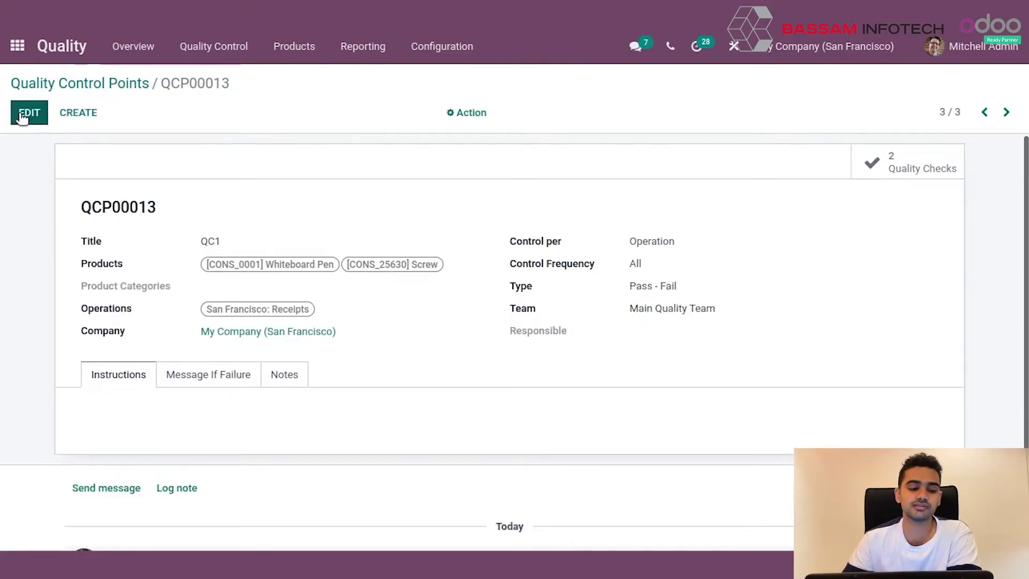
{"action": "left_click", "coordinate": [19, 47]}
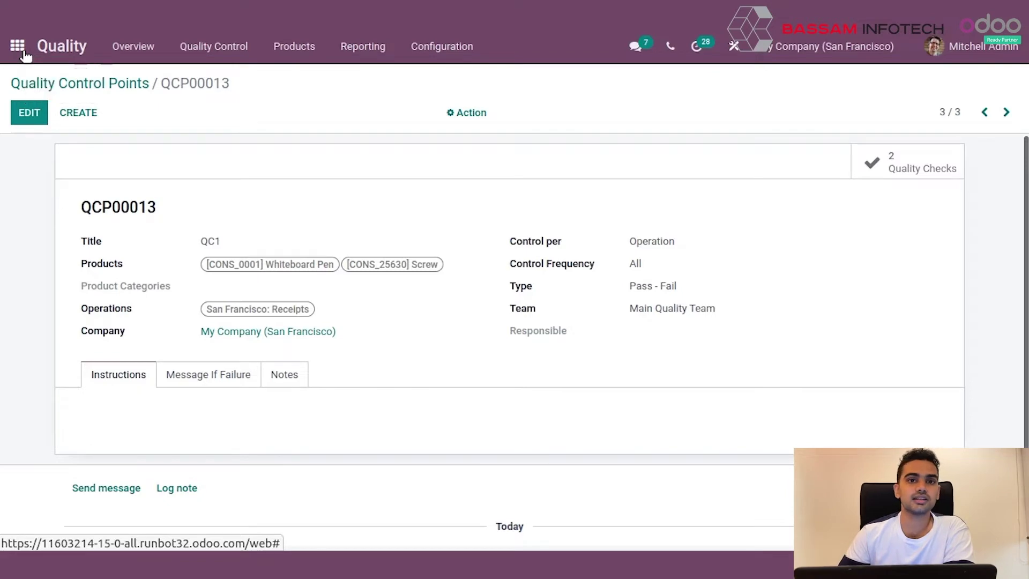
- Open receipt WH/IN/00014 from Azure Interior in Inventory transfers sorted by scheduled date
{"action": "type", "text": "inv"}
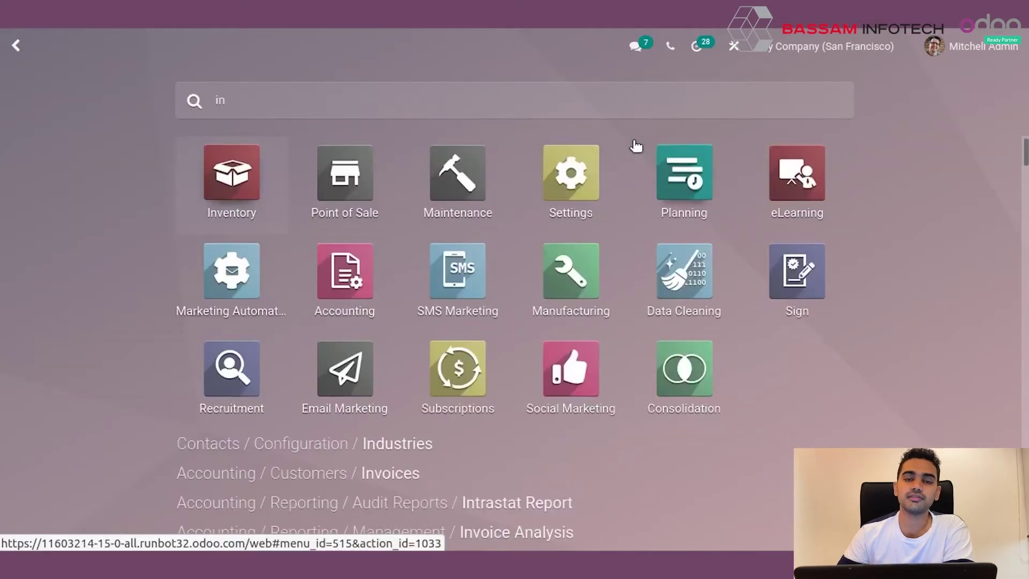
{"action": "left_click", "coordinate": [250, 172]}
{"action": "left_click", "coordinate": [252, 53]}
{"action": "left_click", "coordinate": [263, 79]}
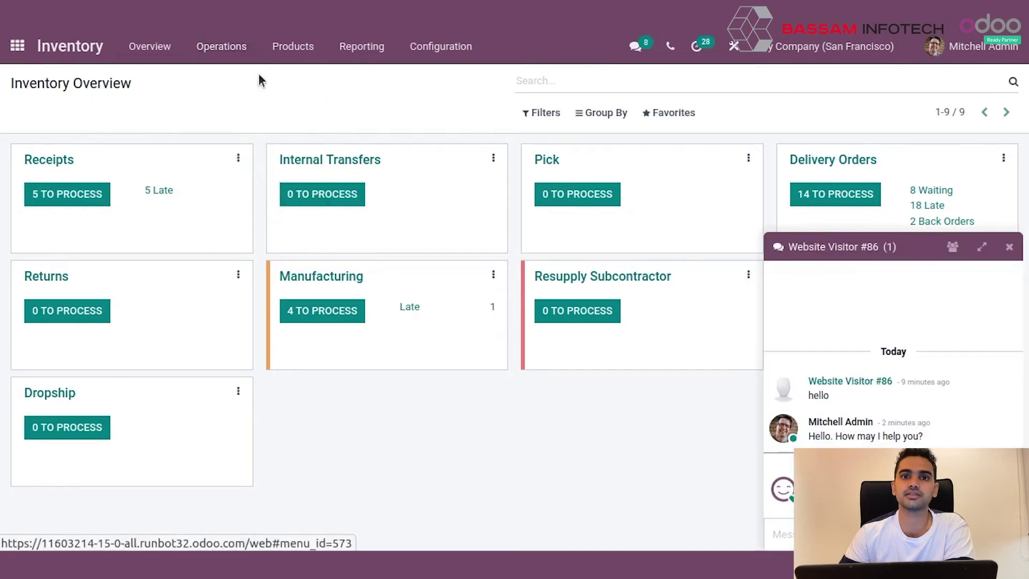
{"action": "left_click", "coordinate": [1010, 248]}
{"action": "left_click", "coordinate": [525, 154]}
{"action": "left_click", "coordinate": [525, 153]}
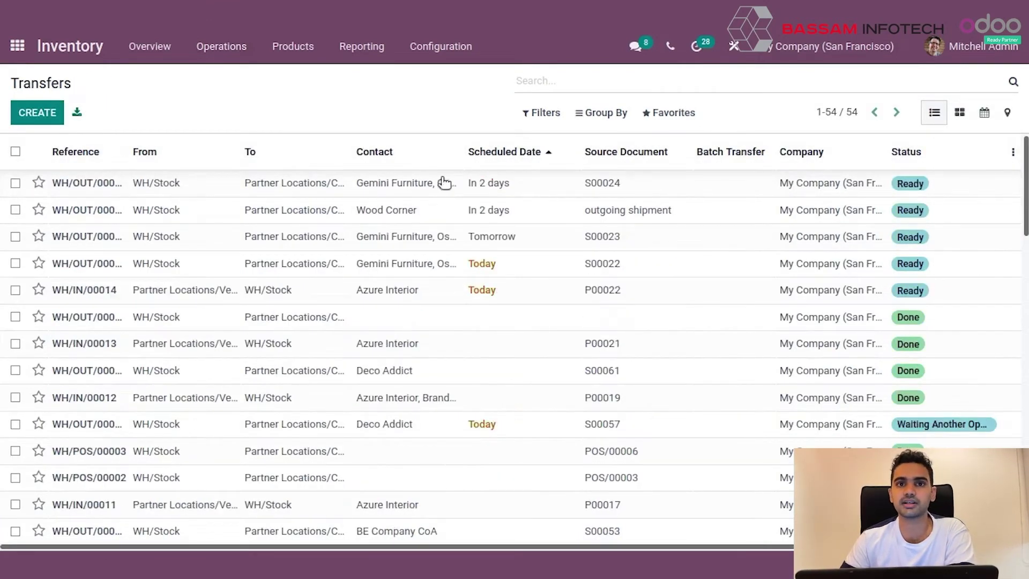
{"action": "left_click", "coordinate": [426, 294]}
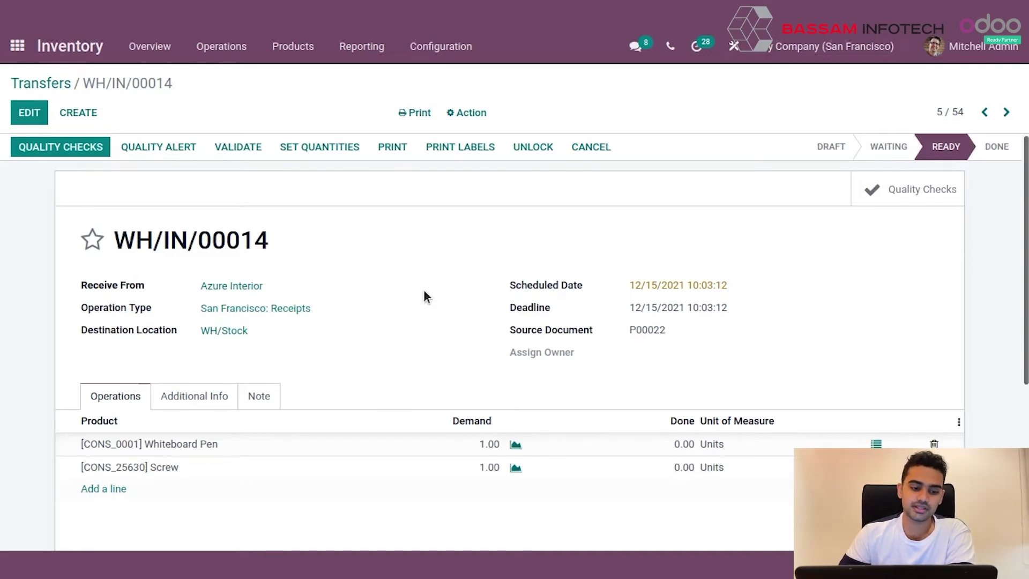
- Pass the Whiteboard Pen and Screw quality checks, adding the note 'Good' to each
{"action": "left_click", "coordinate": [74, 152]}
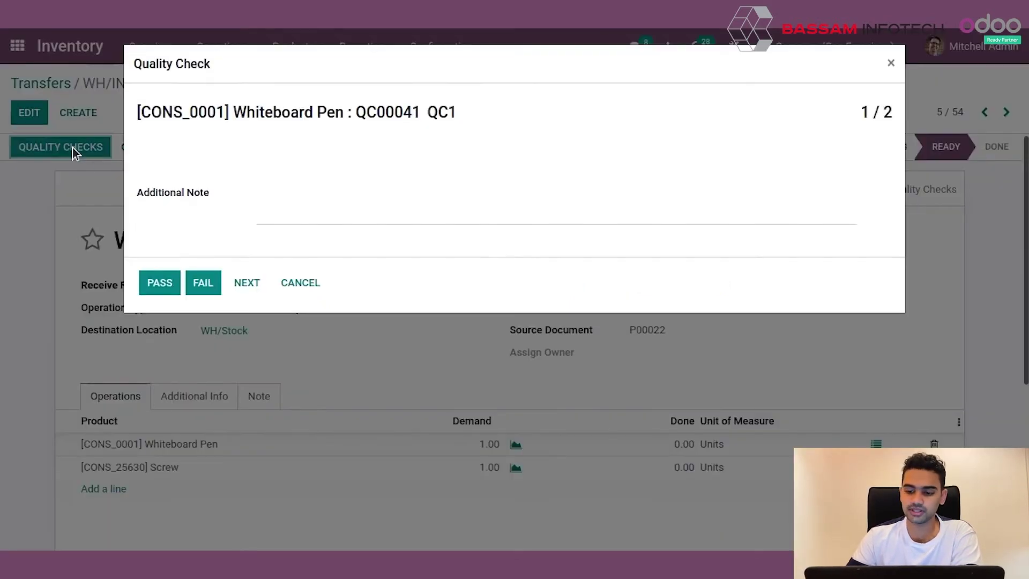
{"action": "mouse_move", "coordinate": [165, 196]}
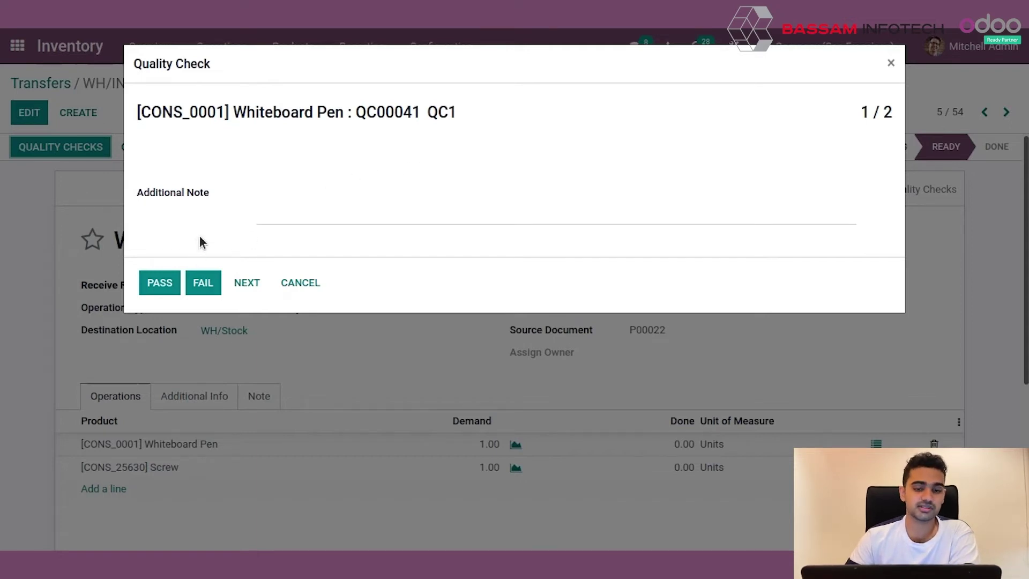
{"action": "left_click", "coordinate": [275, 208]}
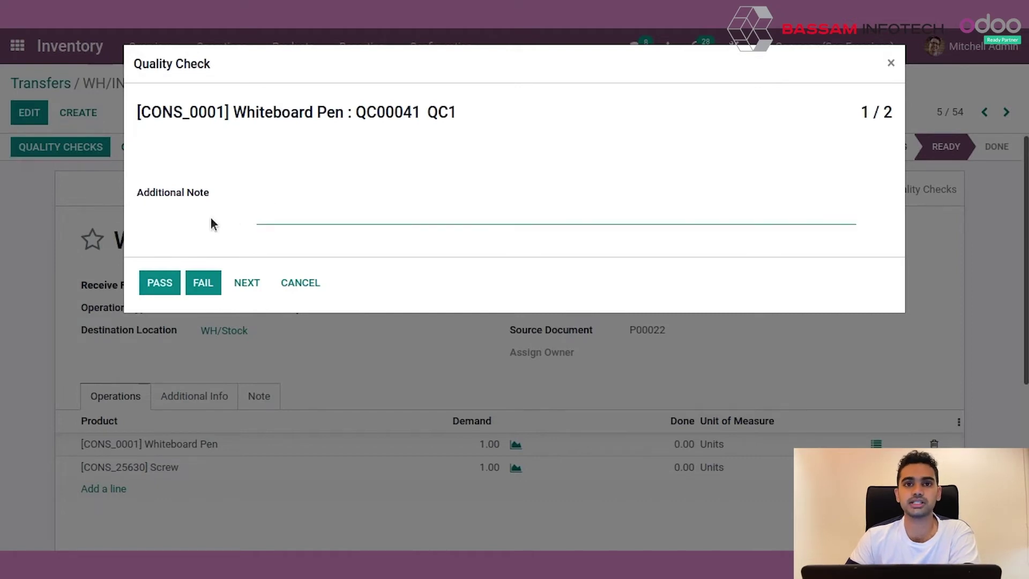
{"action": "type", "text": "Good"}
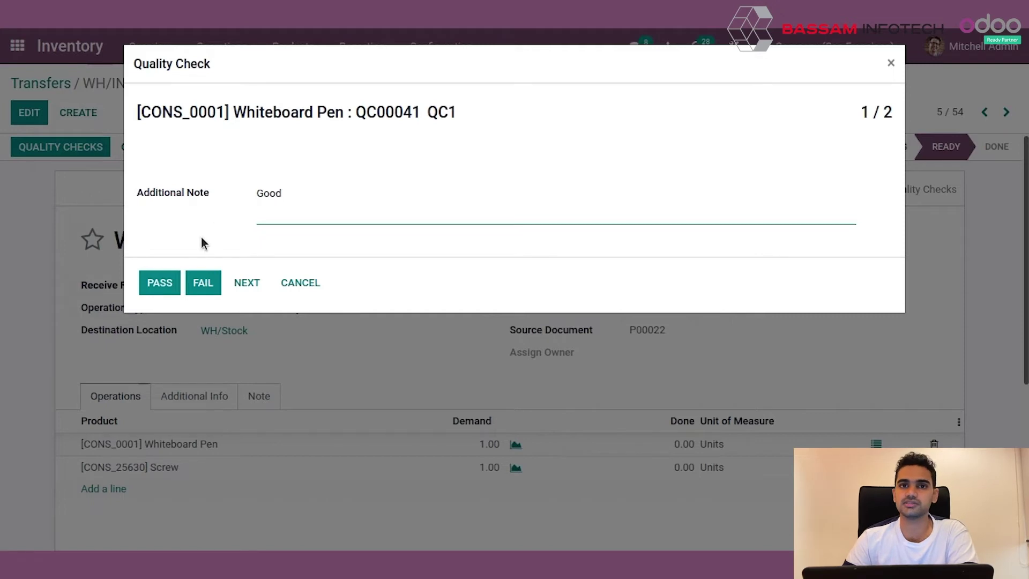
{"action": "left_click", "coordinate": [160, 282]}
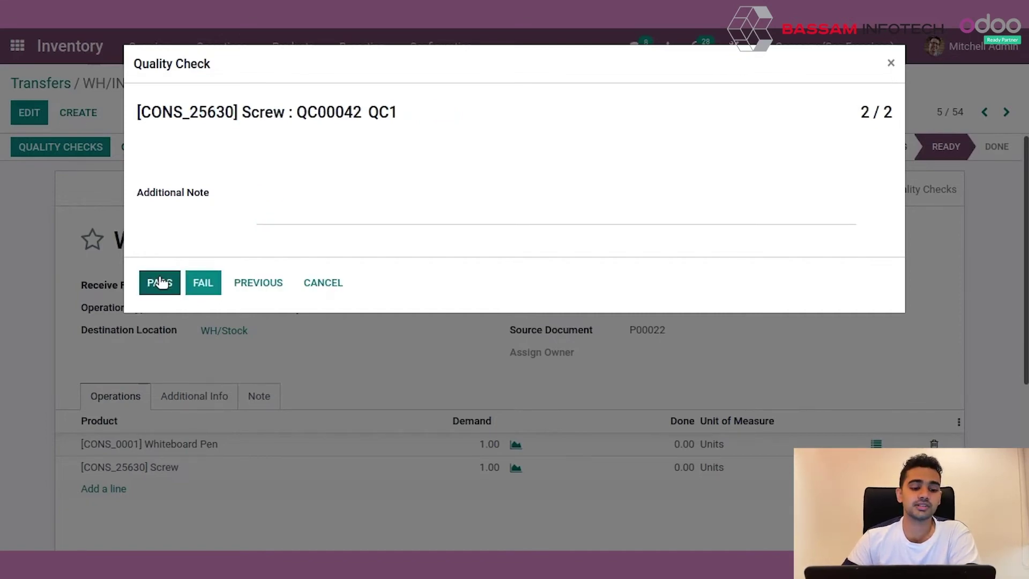
{"action": "left_click", "coordinate": [338, 191]}
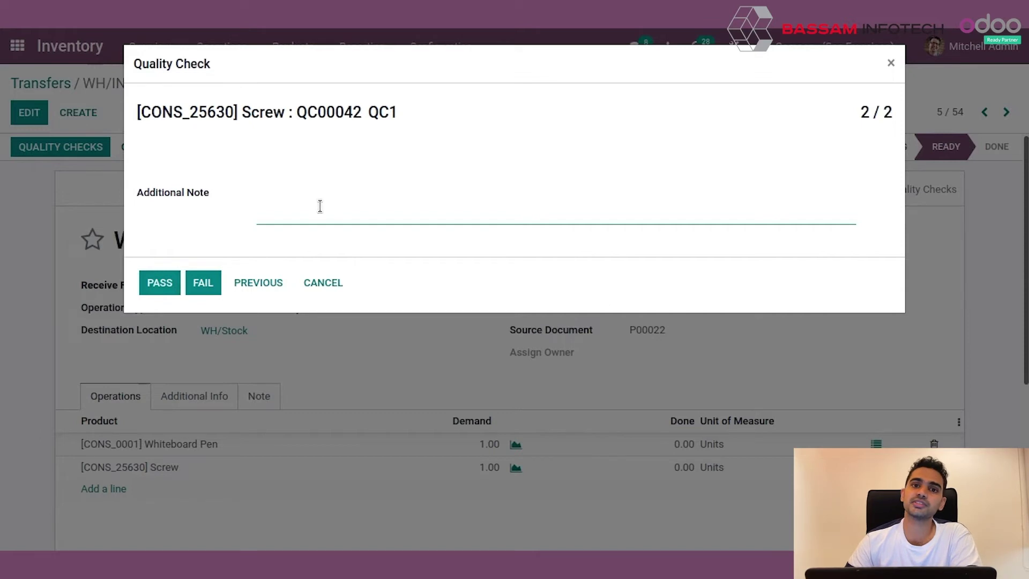
{"action": "type", "text": "Good"}
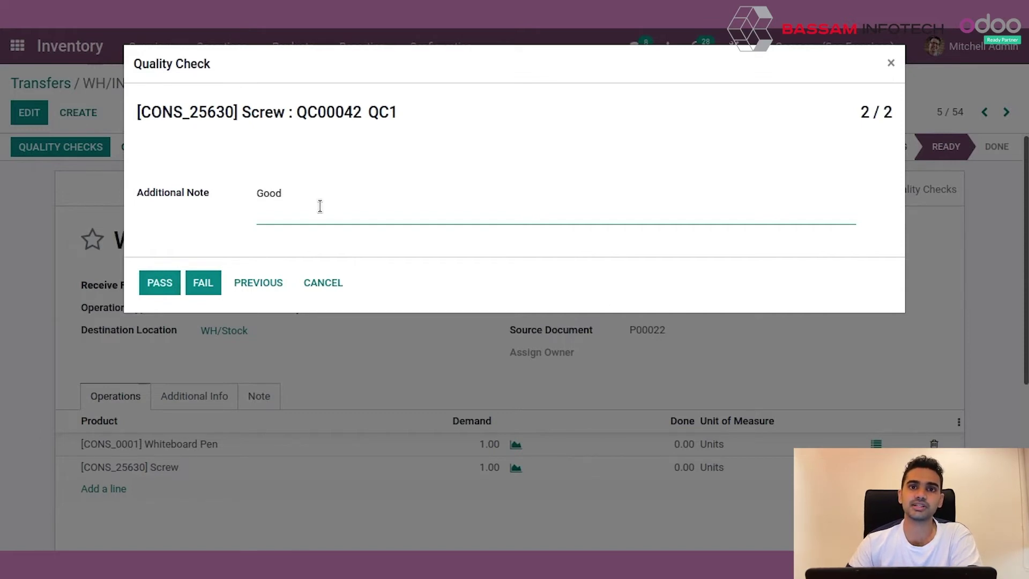
{"action": "left_click", "coordinate": [168, 285]}
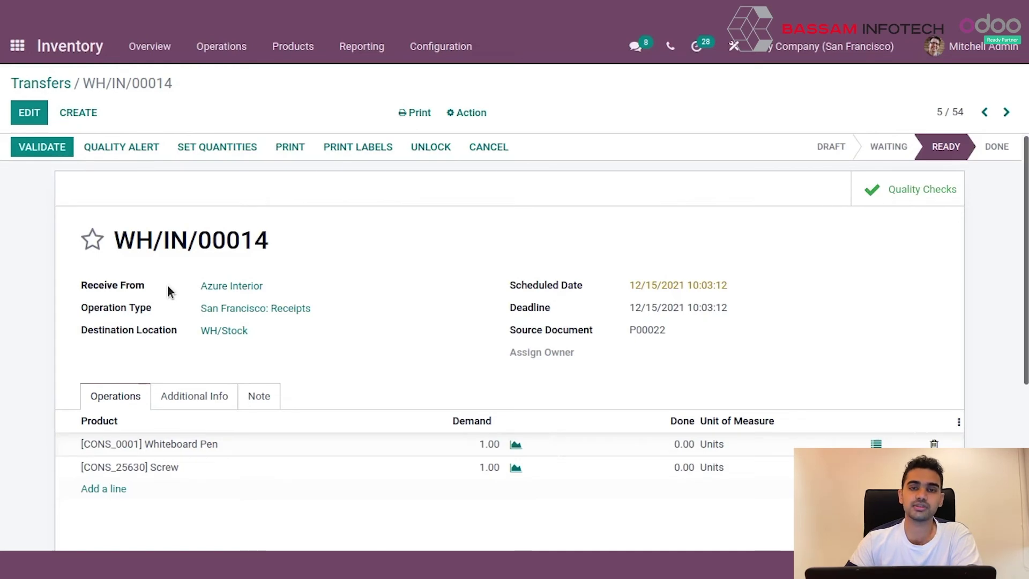
- Validate receipt WH/IN/00014, applying the immediate transfer of all quantities
{"action": "left_click", "coordinate": [63, 156]}
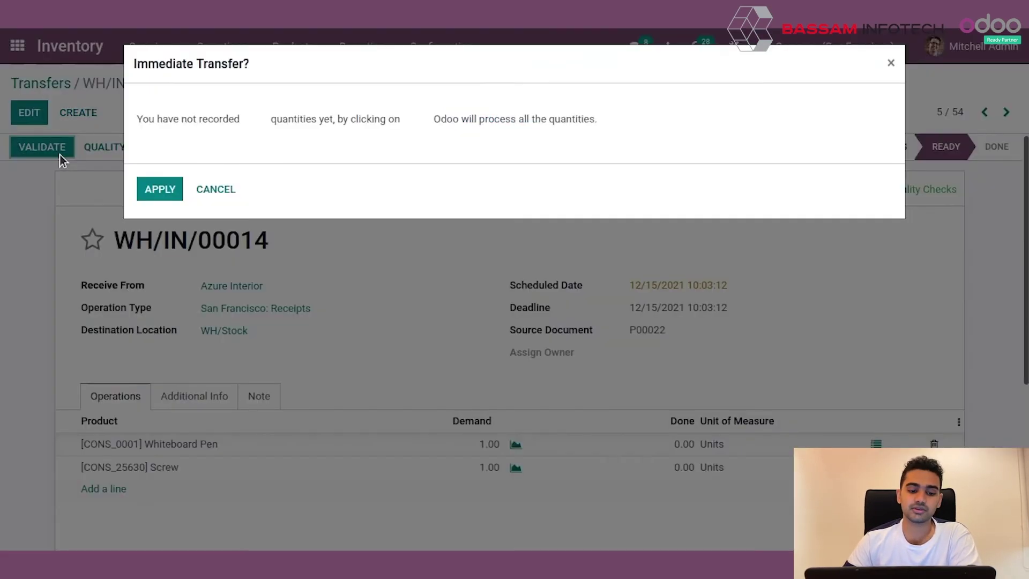
{"action": "left_click", "coordinate": [151, 190]}
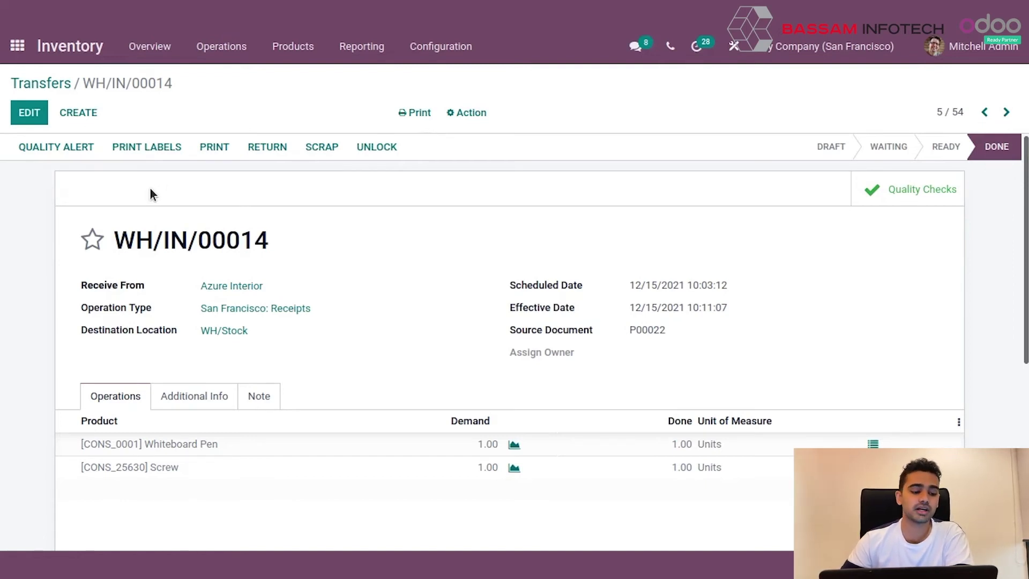
- Create quality alert QA00001 from Screw check QC00042 and put it in edit mode
{"action": "left_click", "coordinate": [890, 193]}
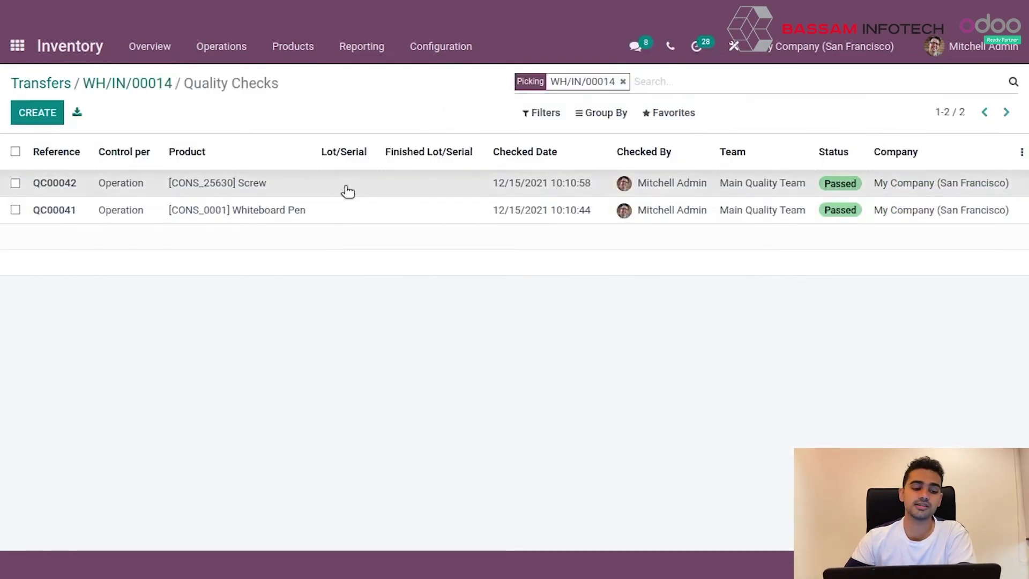
{"action": "left_click", "coordinate": [347, 188]}
{"action": "left_click", "coordinate": [121, 148]}
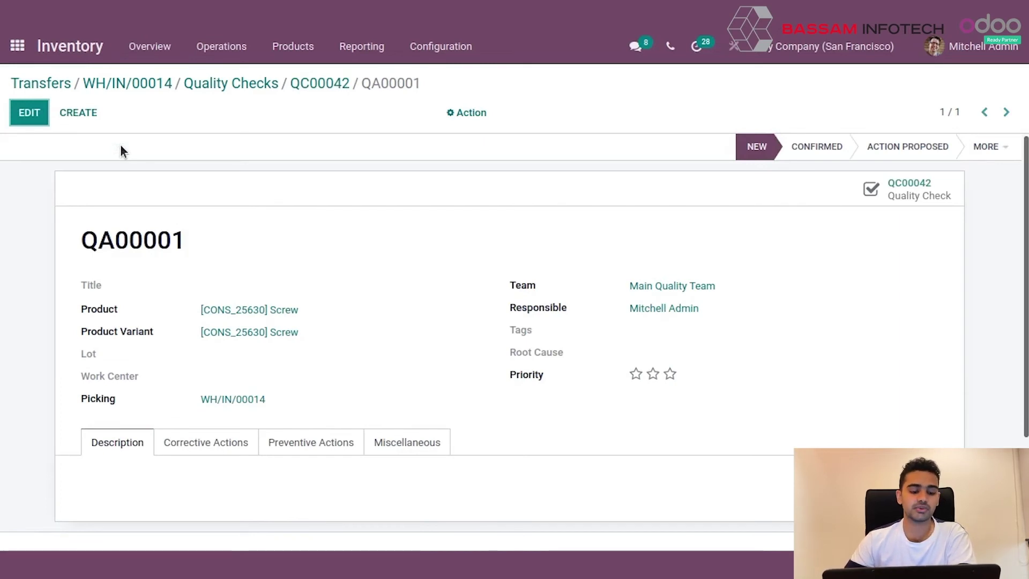
{"action": "left_click", "coordinate": [35, 116]}
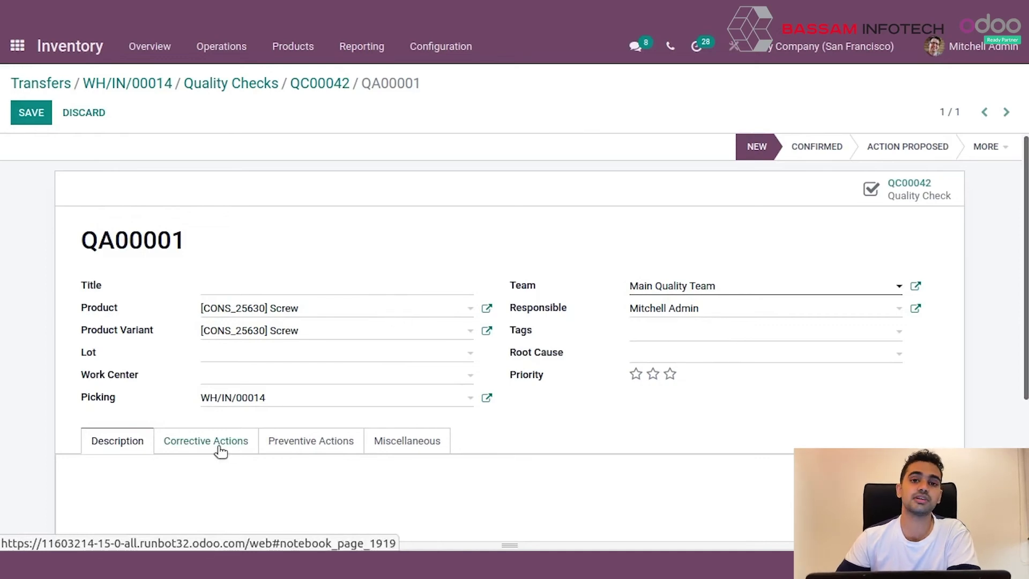
{"action": "scroll", "coordinate": [203, 417], "scroll_direction": "down", "scroll_amount": 2}
{"action": "left_click", "coordinate": [182, 365]}
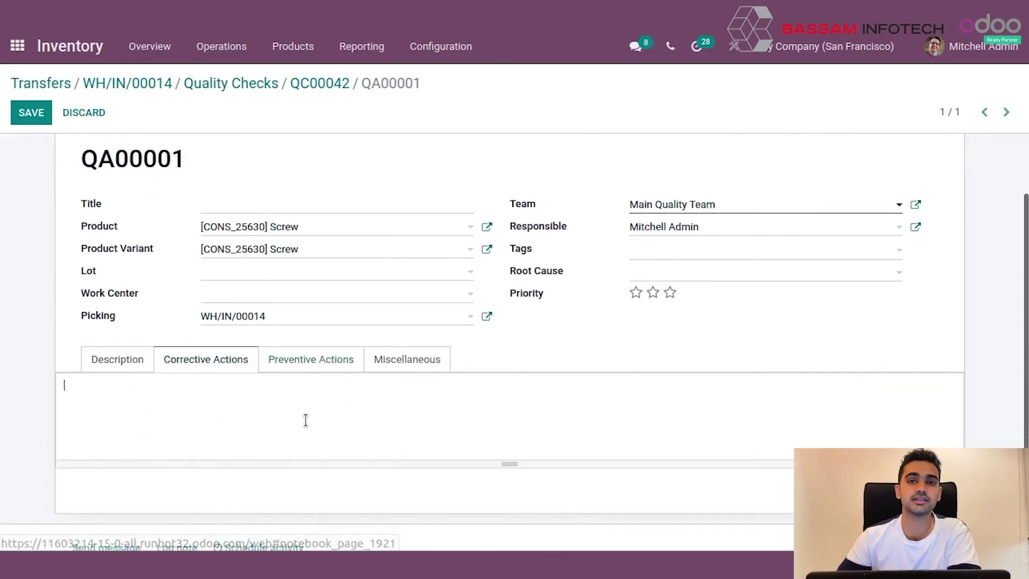
{"action": "left_click", "coordinate": [287, 360]}
{"action": "left_click", "coordinate": [311, 394]}
{"action": "scroll", "coordinate": [386, 374], "scroll_direction": "up", "scroll_amount": 2}
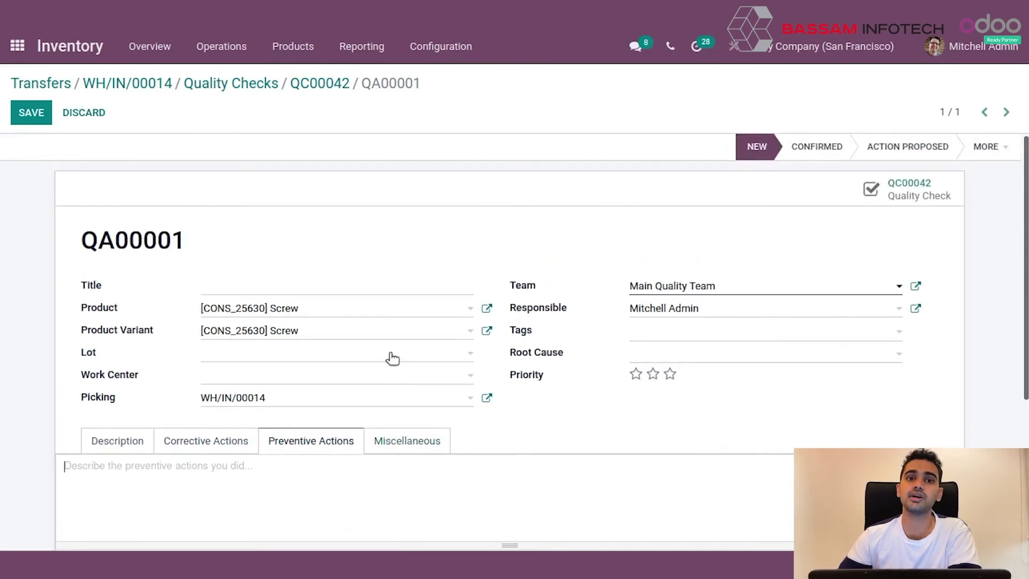
{"action": "left_click", "coordinate": [681, 310]}
{"action": "left_click", "coordinate": [567, 324]}
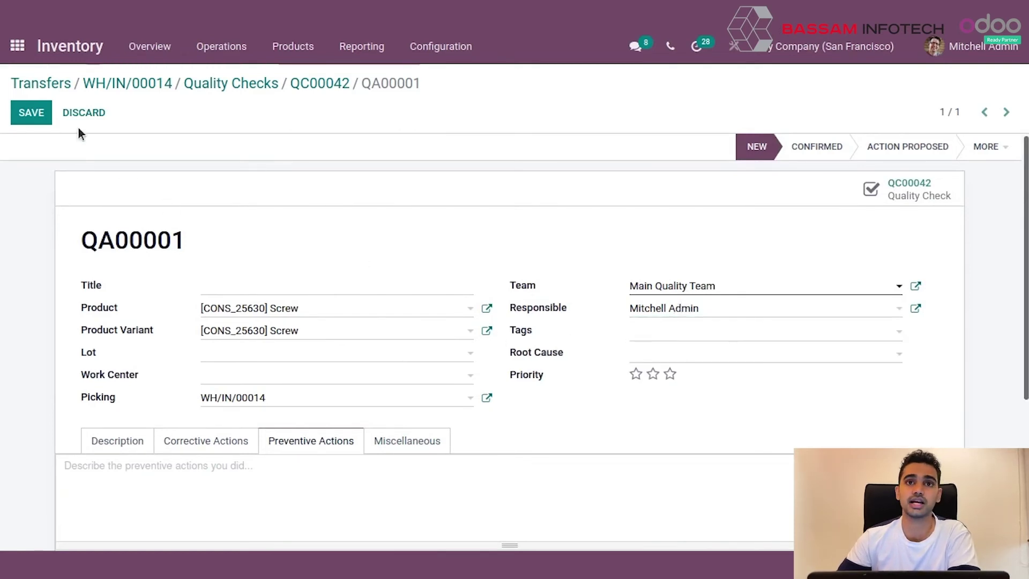
{"action": "left_click", "coordinate": [35, 116]}
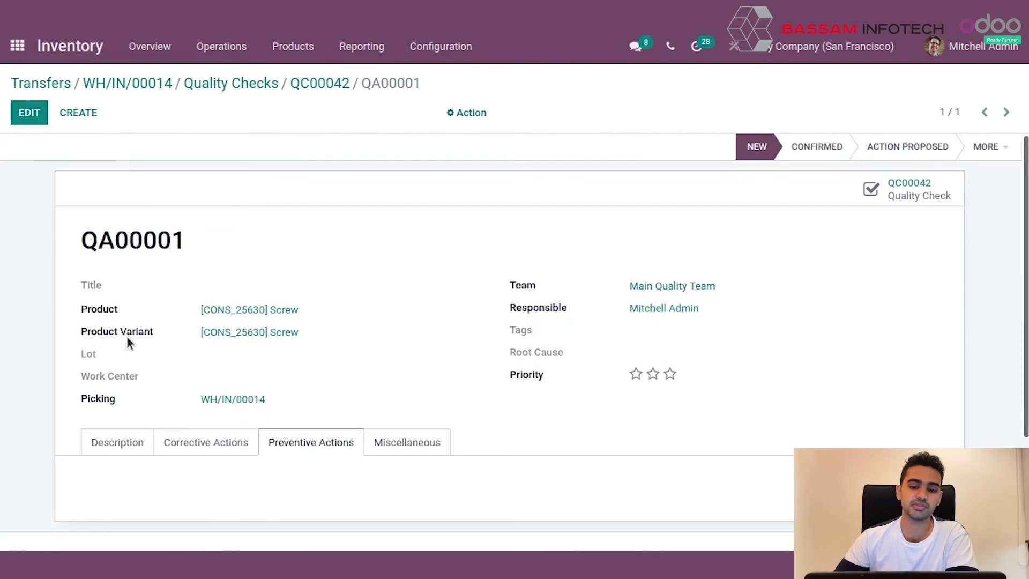
{"action": "left_click", "coordinate": [26, 122]}
- Save alert QA00001, move it to Confirmed, then set its stage to Solved
{"action": "left_click", "coordinate": [24, 120]}
{"action": "left_click", "coordinate": [797, 148]}
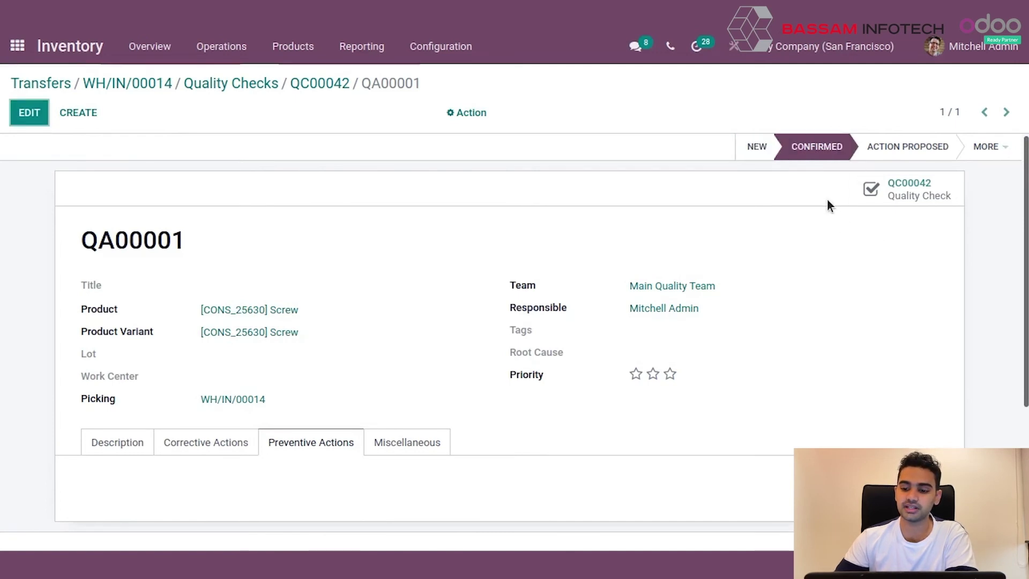
{"action": "left_click", "coordinate": [985, 149]}
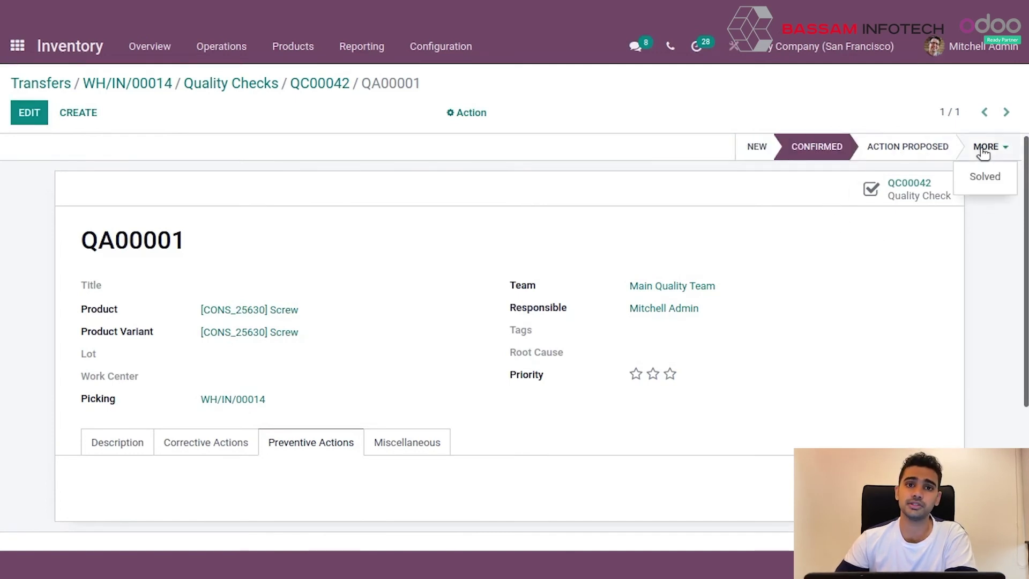
{"action": "left_click", "coordinate": [1003, 184]}
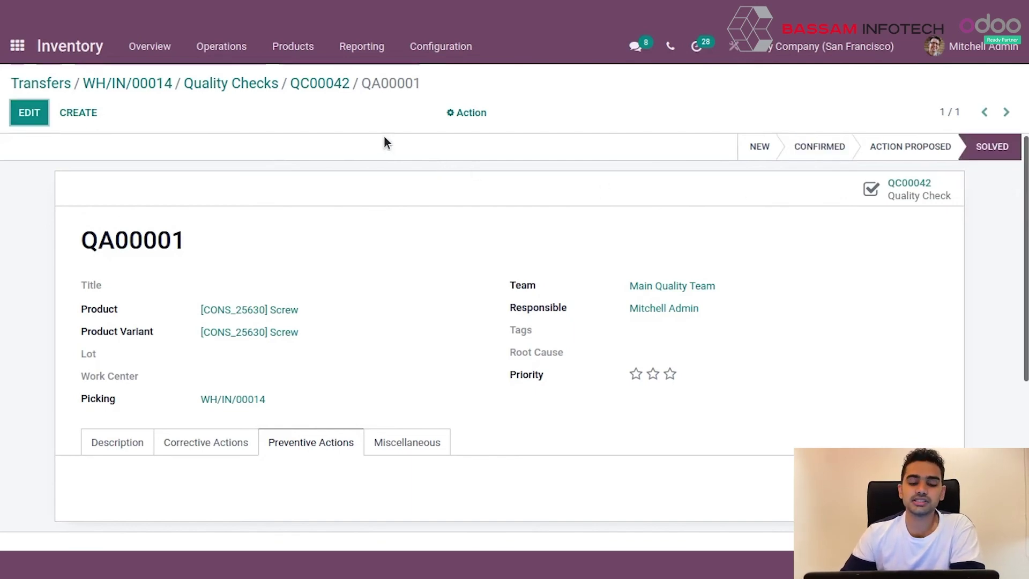
- Open the Quality app's Quality Checks report, grouped by status
{"action": "left_click", "coordinate": [10, 48]}
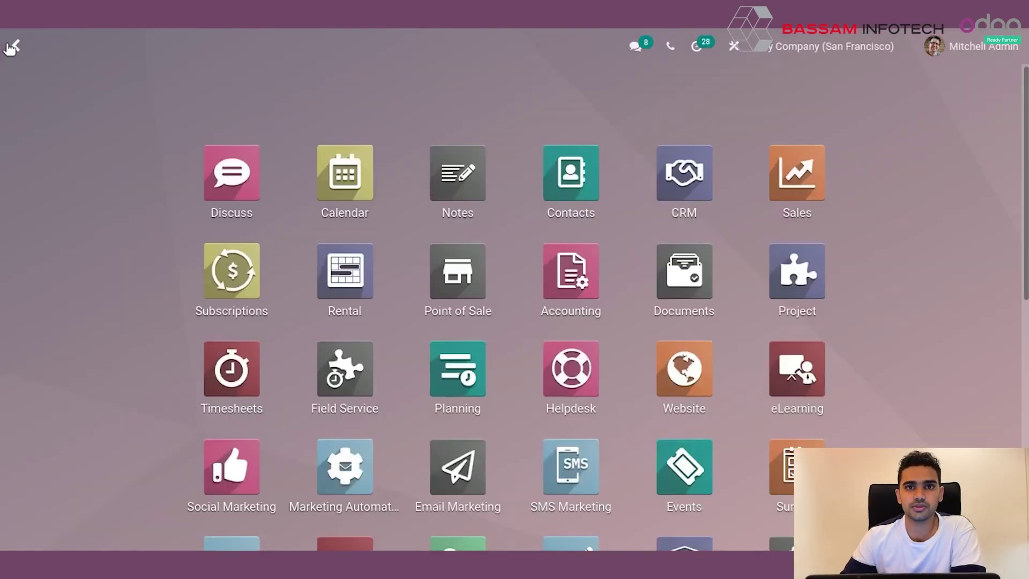
{"action": "type", "text": "quality"}
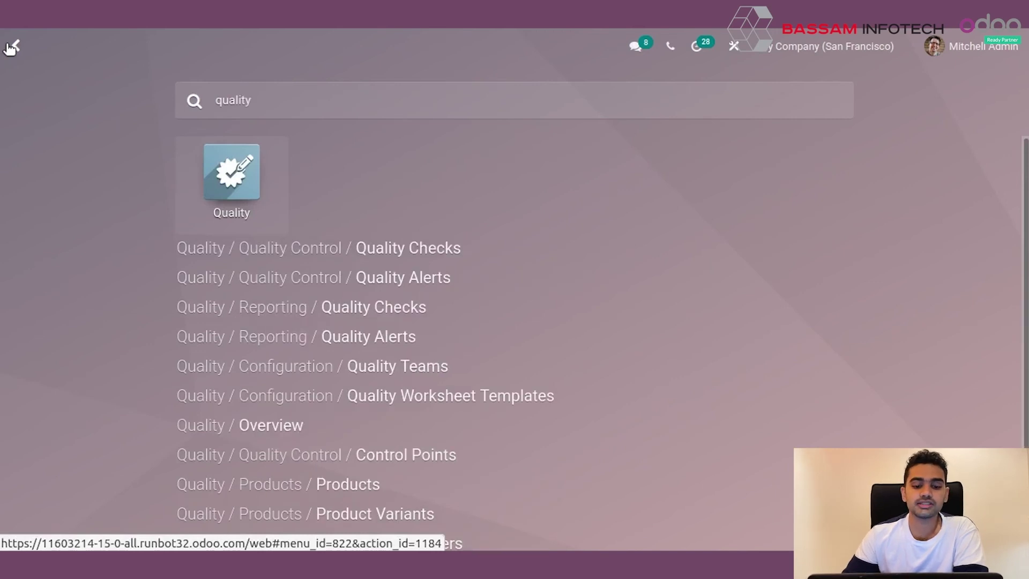
{"action": "key", "text": "Return"}
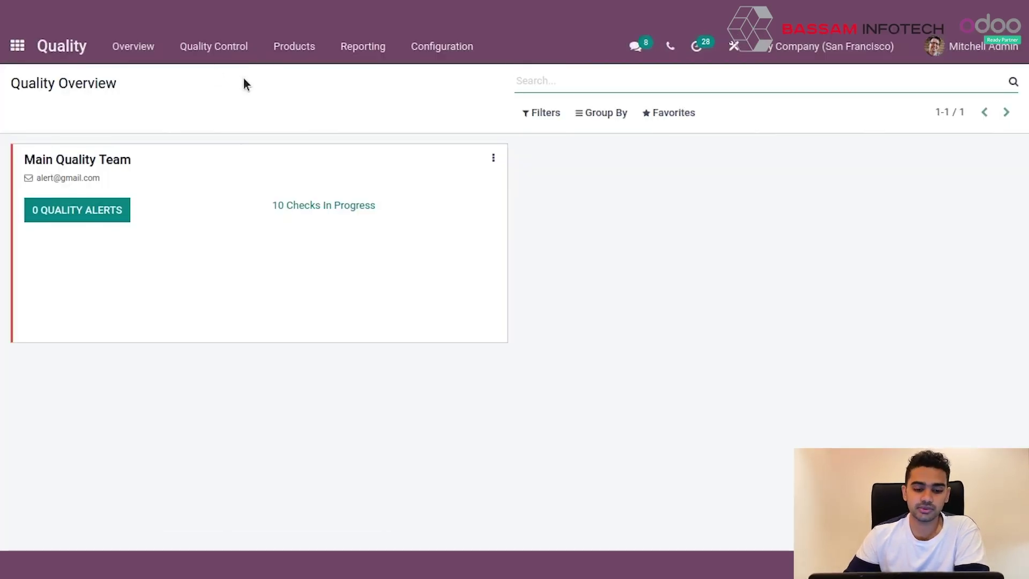
{"action": "left_click", "coordinate": [363, 45]}
{"action": "left_click", "coordinate": [395, 85]}
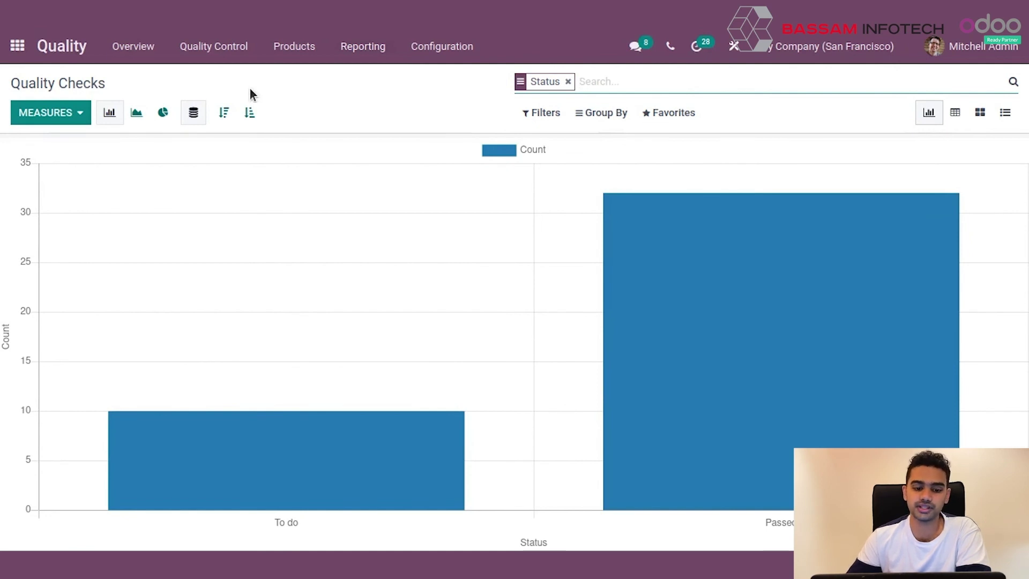
- View the Quality Checks report as a line chart, then as a pivot table
{"action": "left_click", "coordinate": [39, 110]}
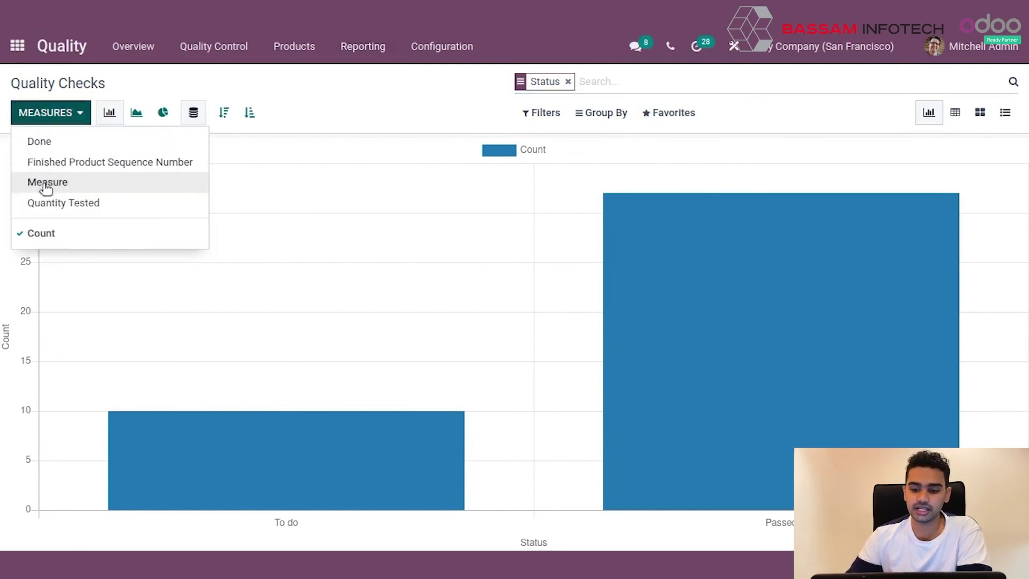
{"action": "left_click", "coordinate": [138, 112]}
{"action": "left_click", "coordinate": [136, 112]}
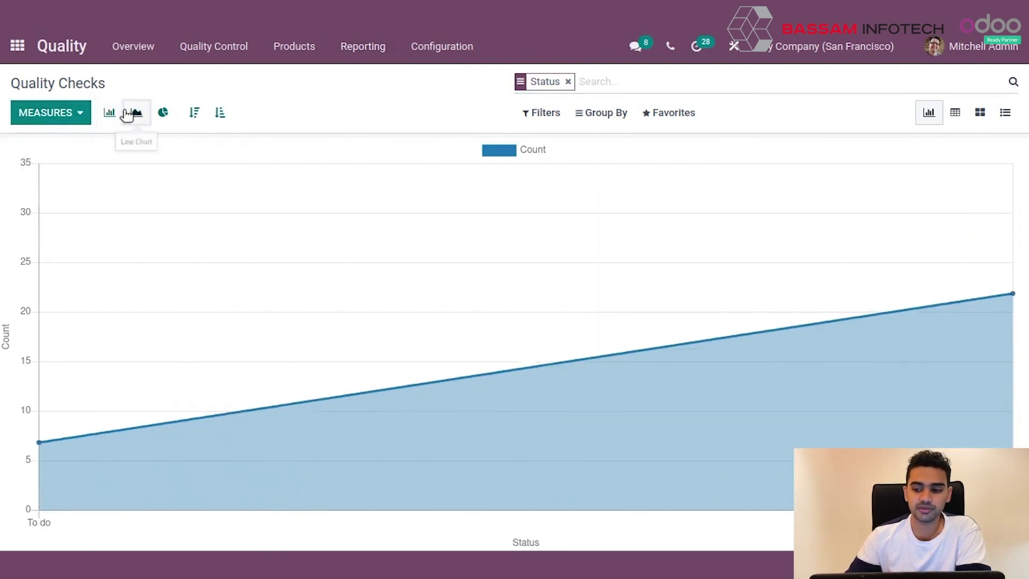
{"action": "left_click", "coordinate": [955, 114]}
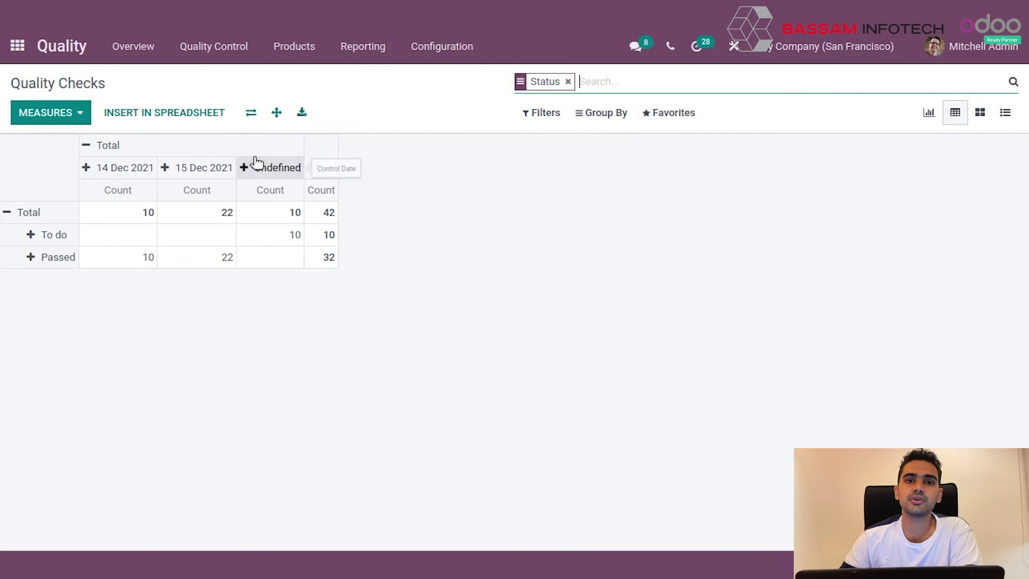
- Open the Quality Alerts report and view it as a pie chart, then a pivot table
{"action": "left_click", "coordinate": [364, 54]}
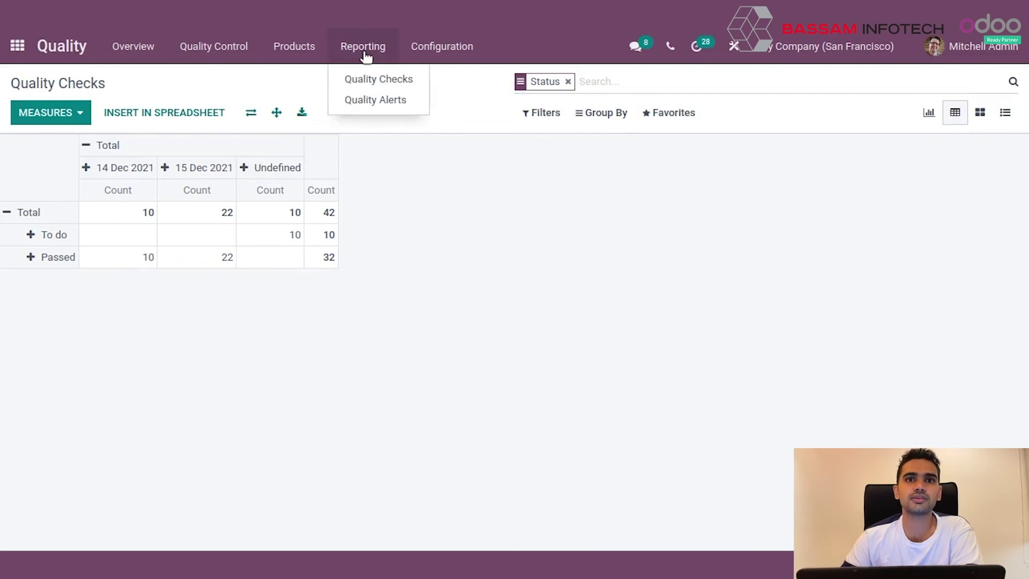
{"action": "left_click", "coordinate": [389, 99]}
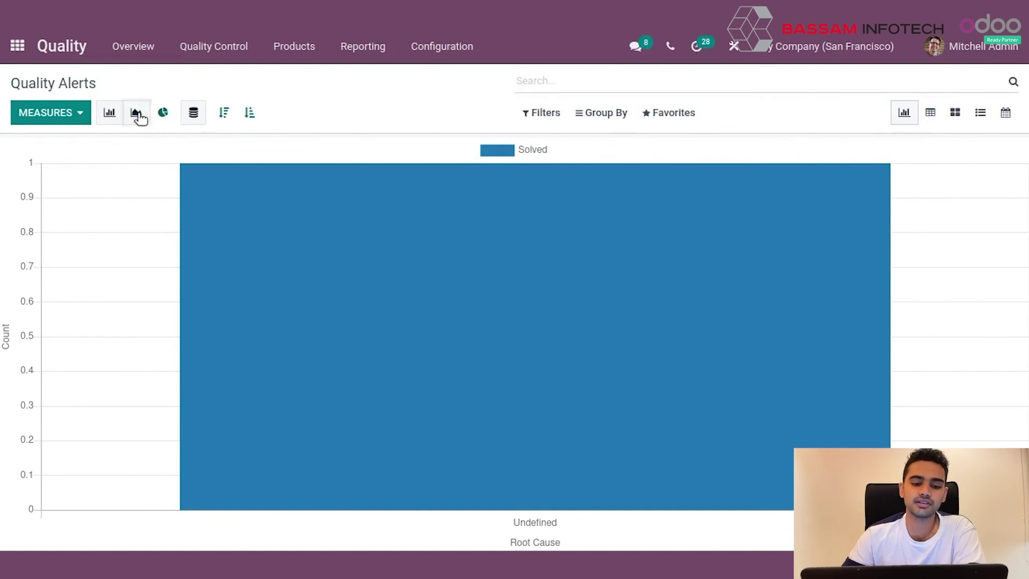
{"action": "left_click", "coordinate": [163, 112]}
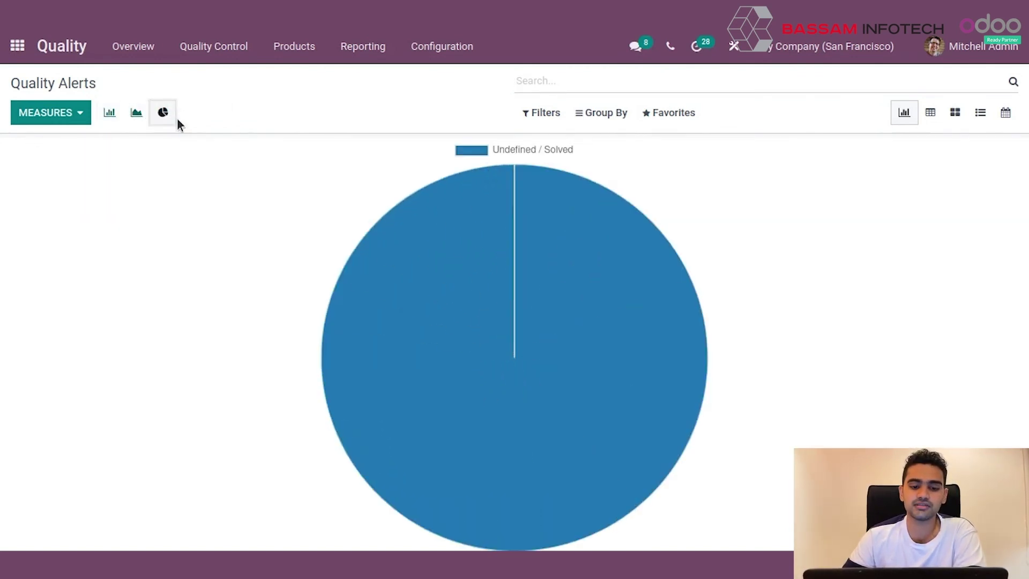
{"action": "left_click", "coordinate": [931, 110]}
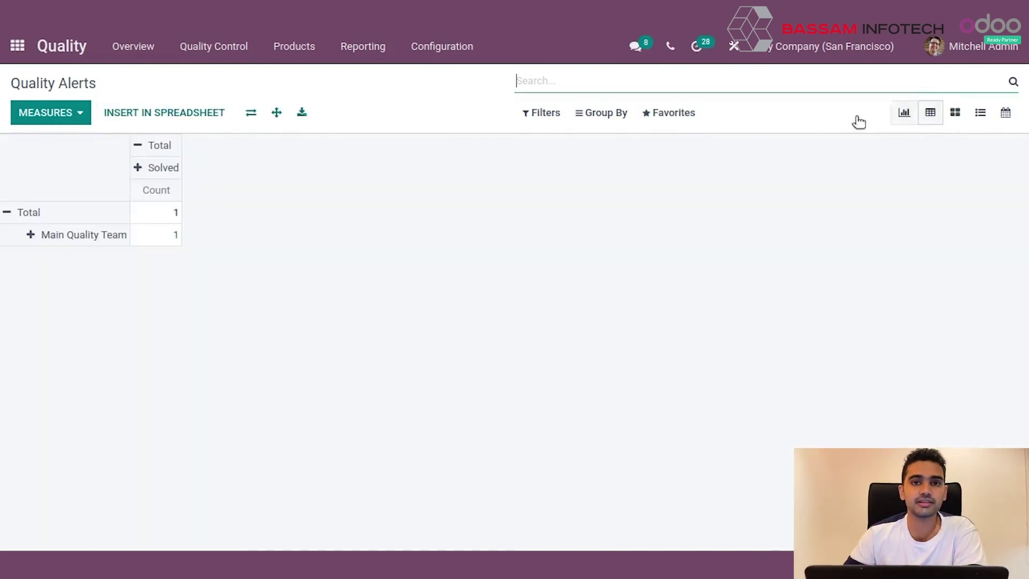